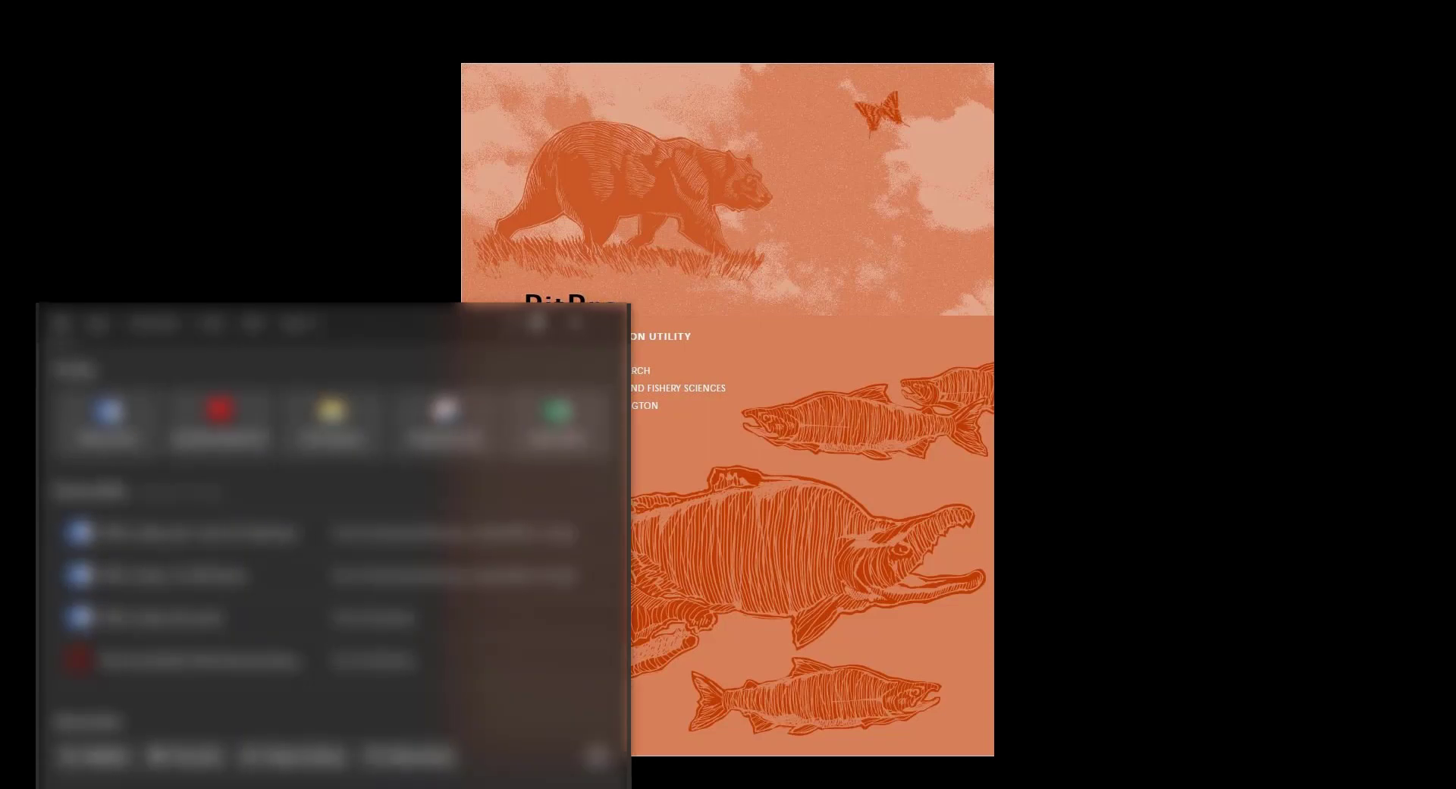
- Open PitPro and maximize its window
text(pitpro)
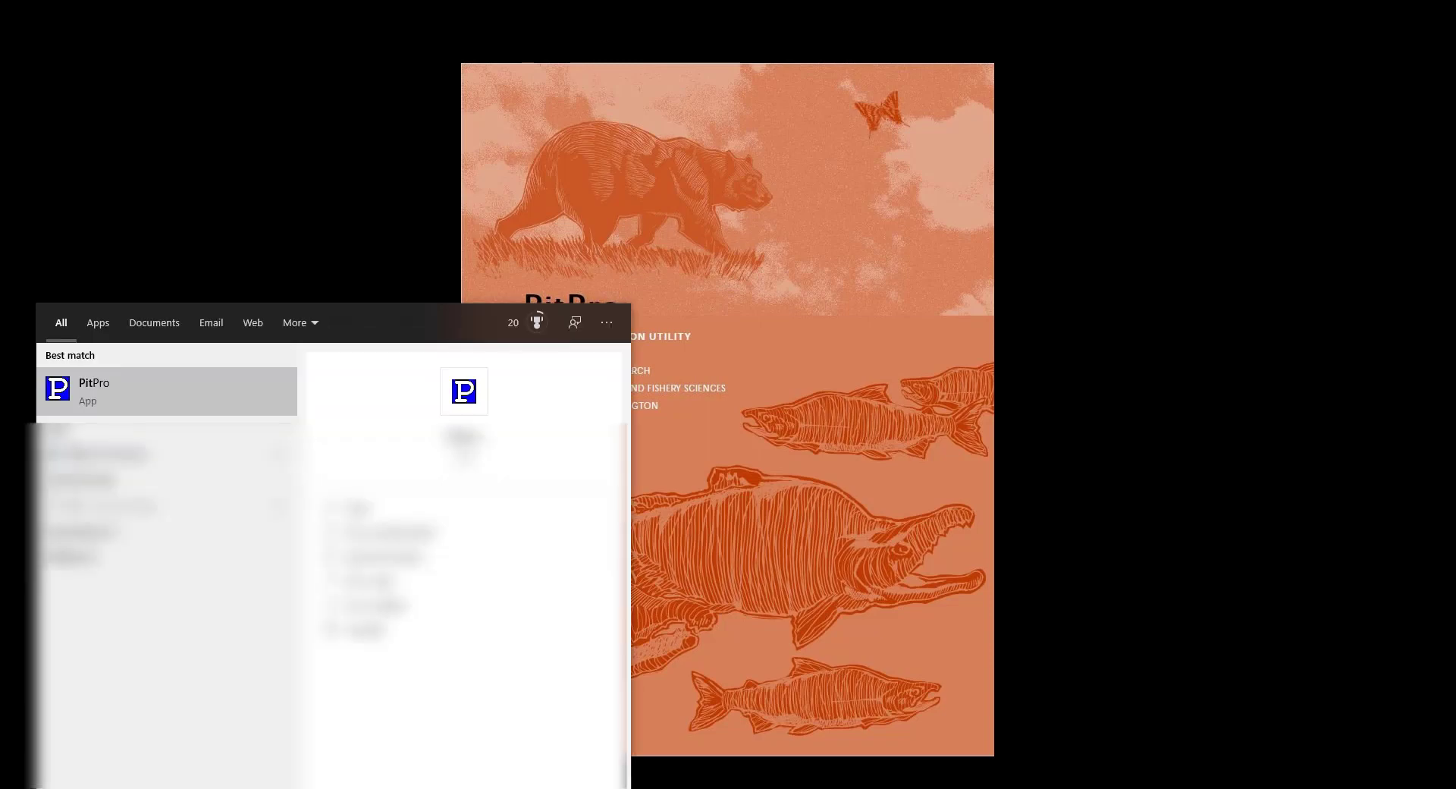
click(137, 399)
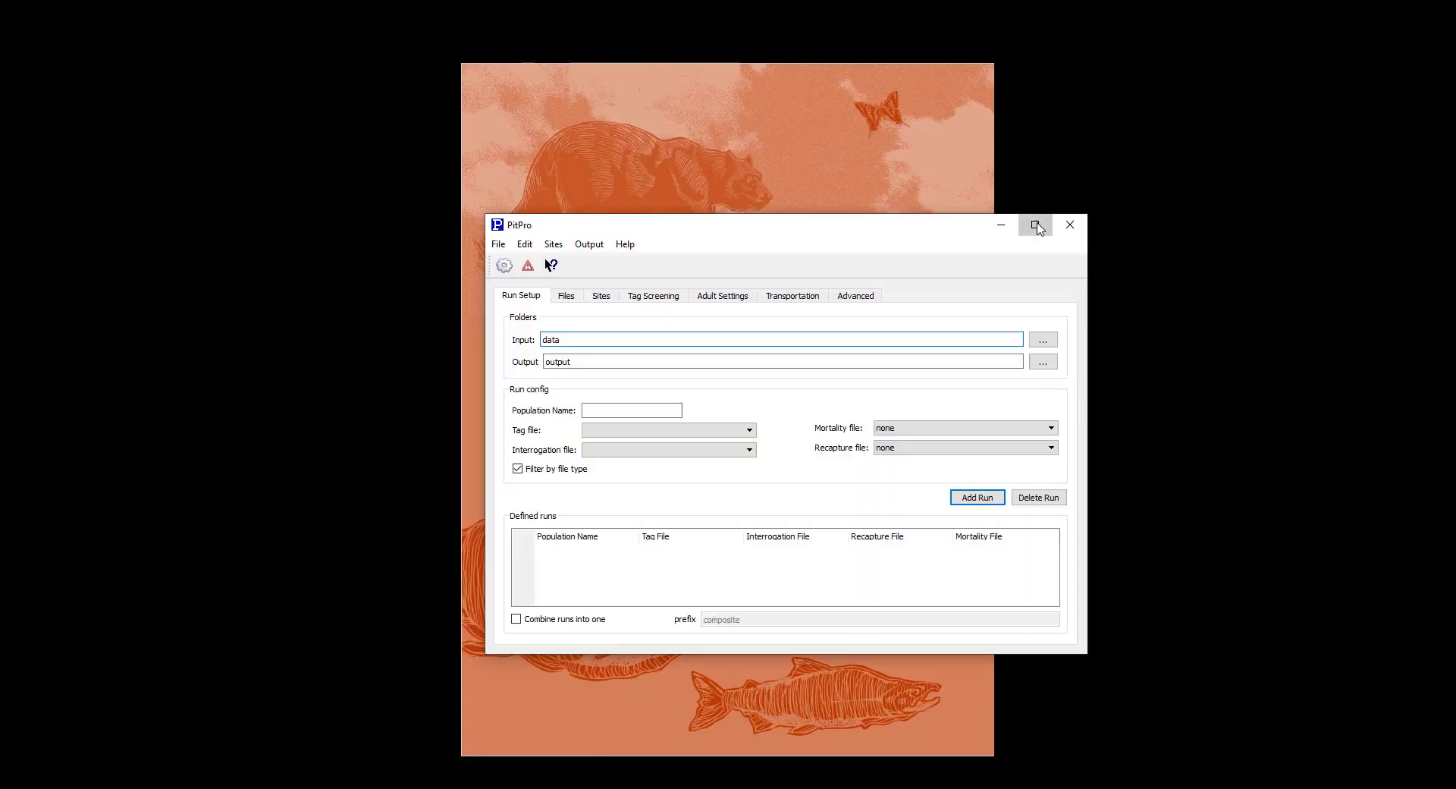
click(1037, 227)
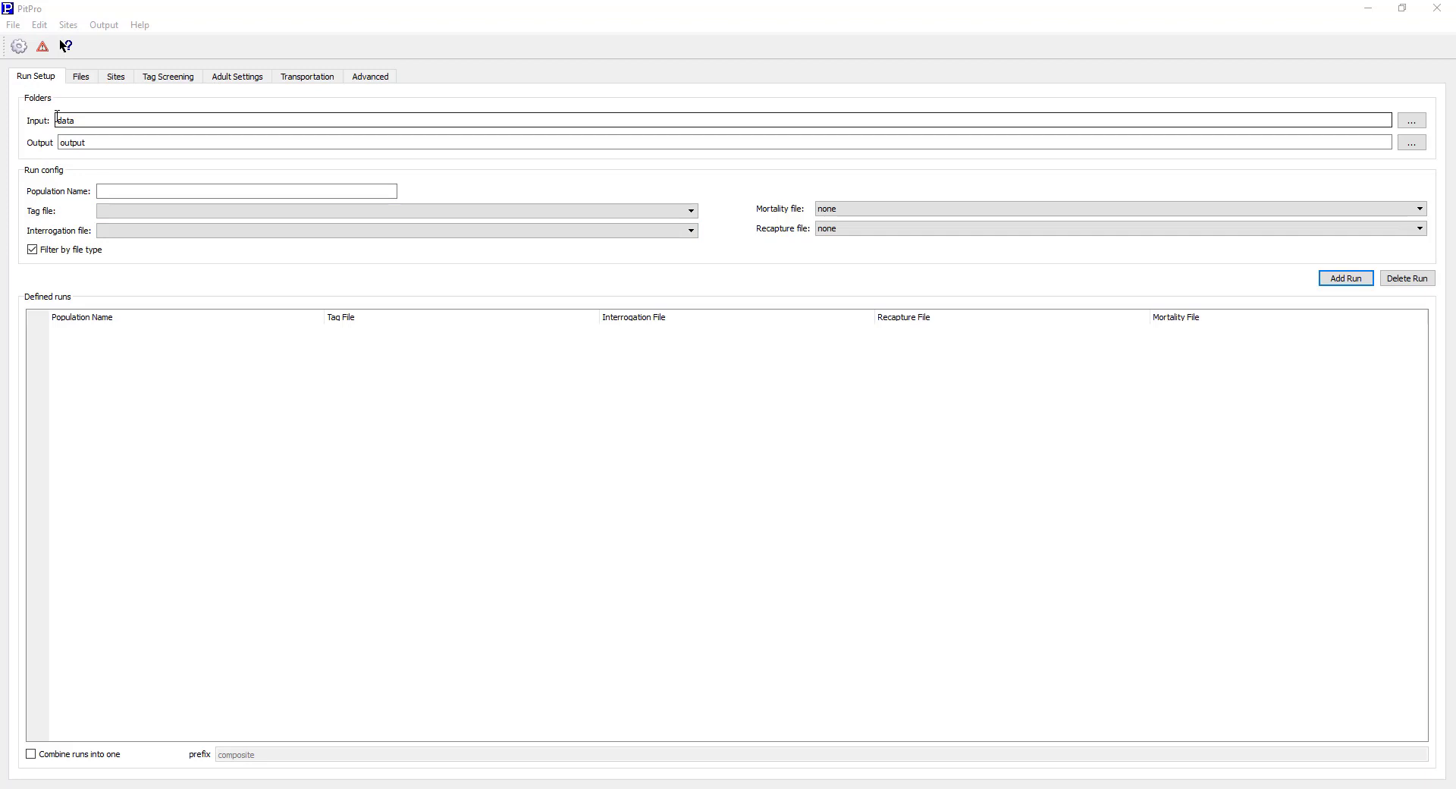
- Set the input folder to Working on Now/PitPro SCripts on the Desktop and the output folder to the Desktop
click(1413, 124)
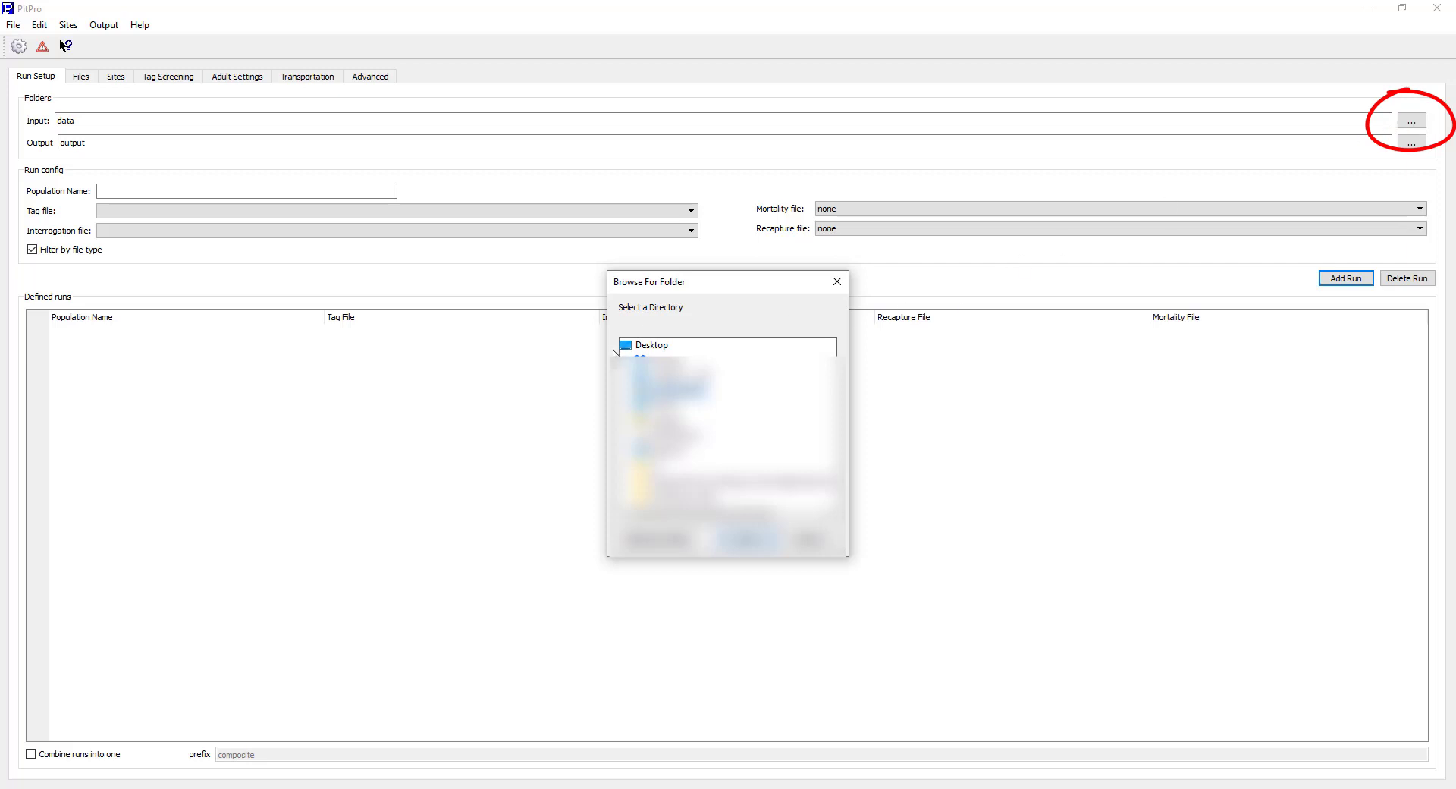
click(653, 346)
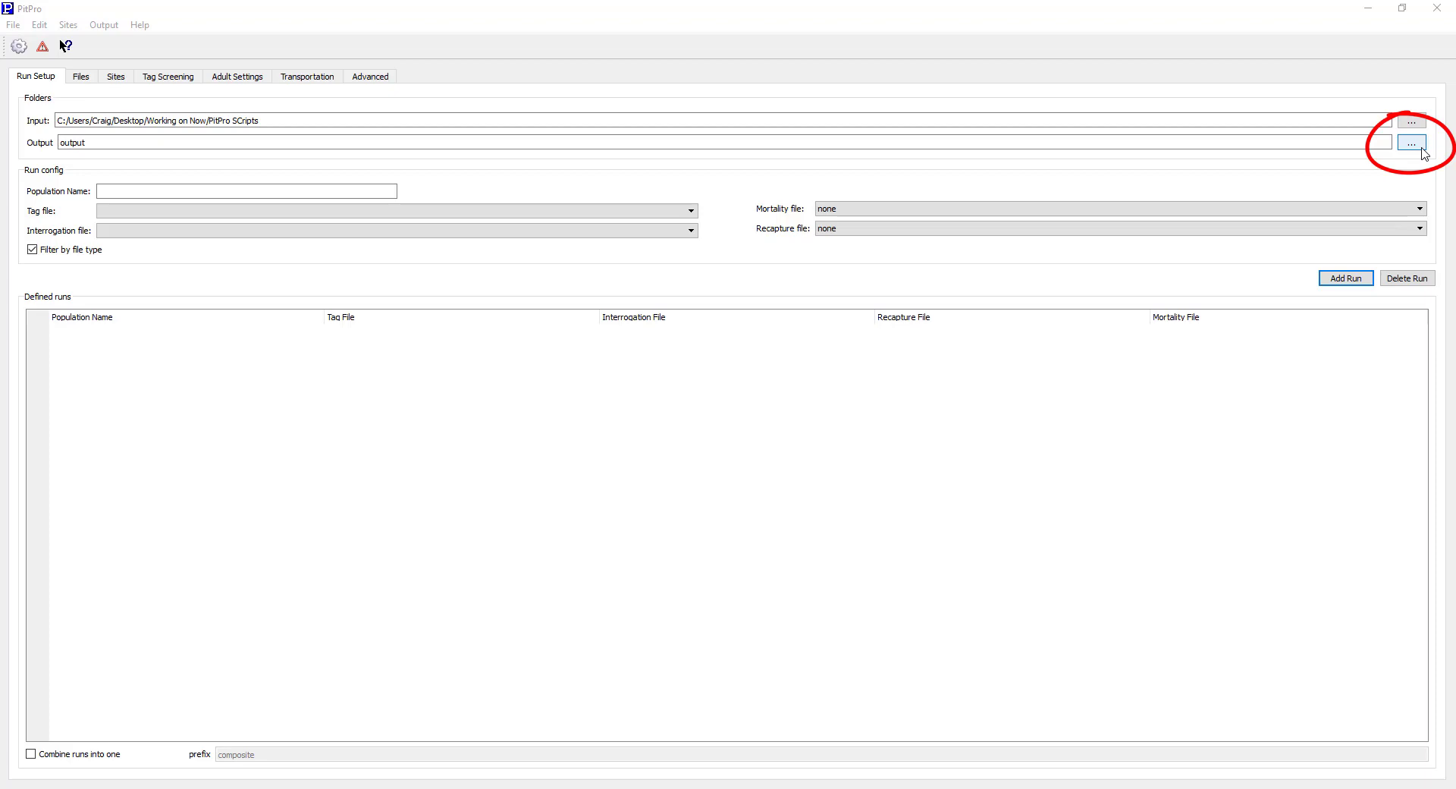
click(1422, 151)
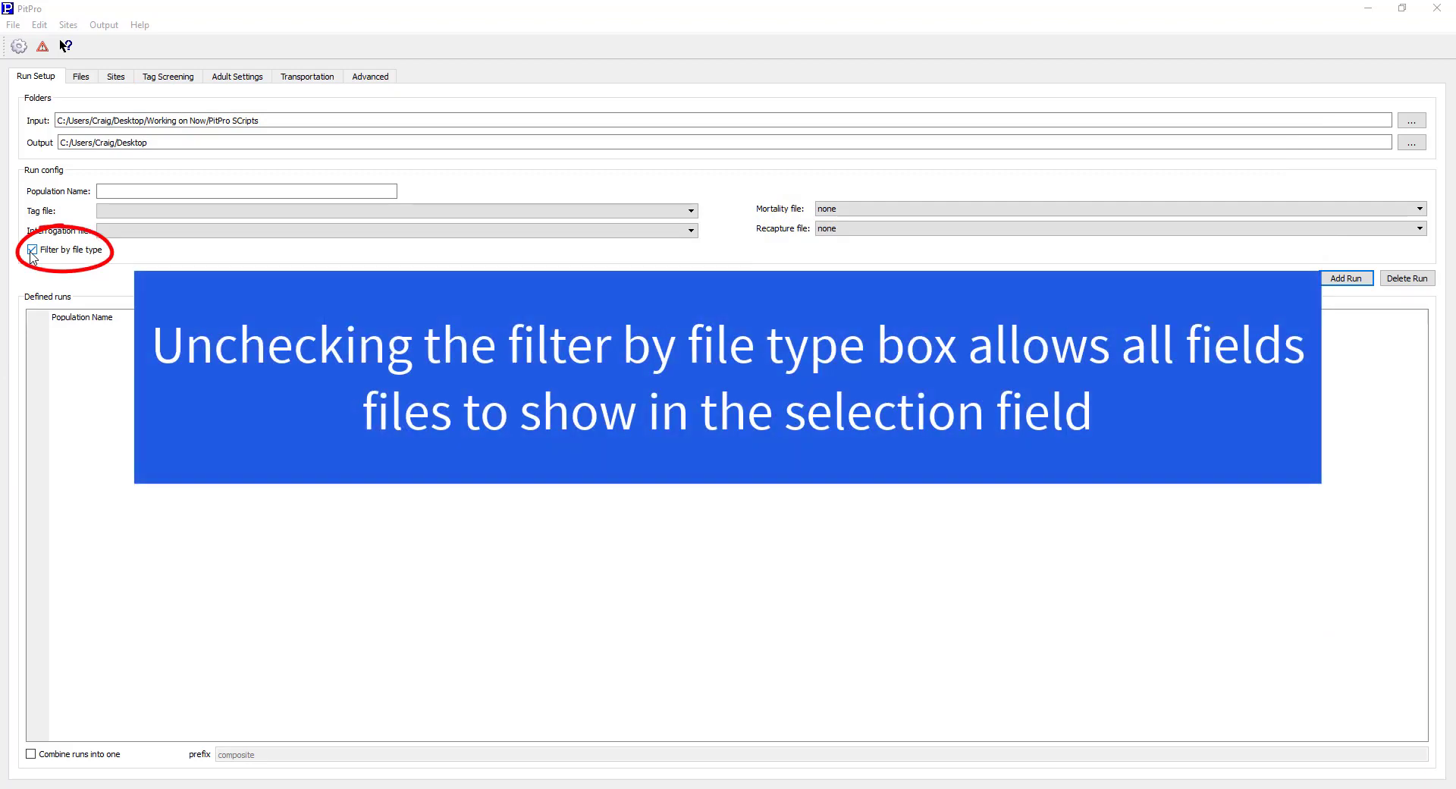
- Turn off file-type filtering and choose Mortality Data Example_Program PitPro.csv and Recapture Data Example_Program PitPro.csv as the mortality and recapture files
click(32, 249)
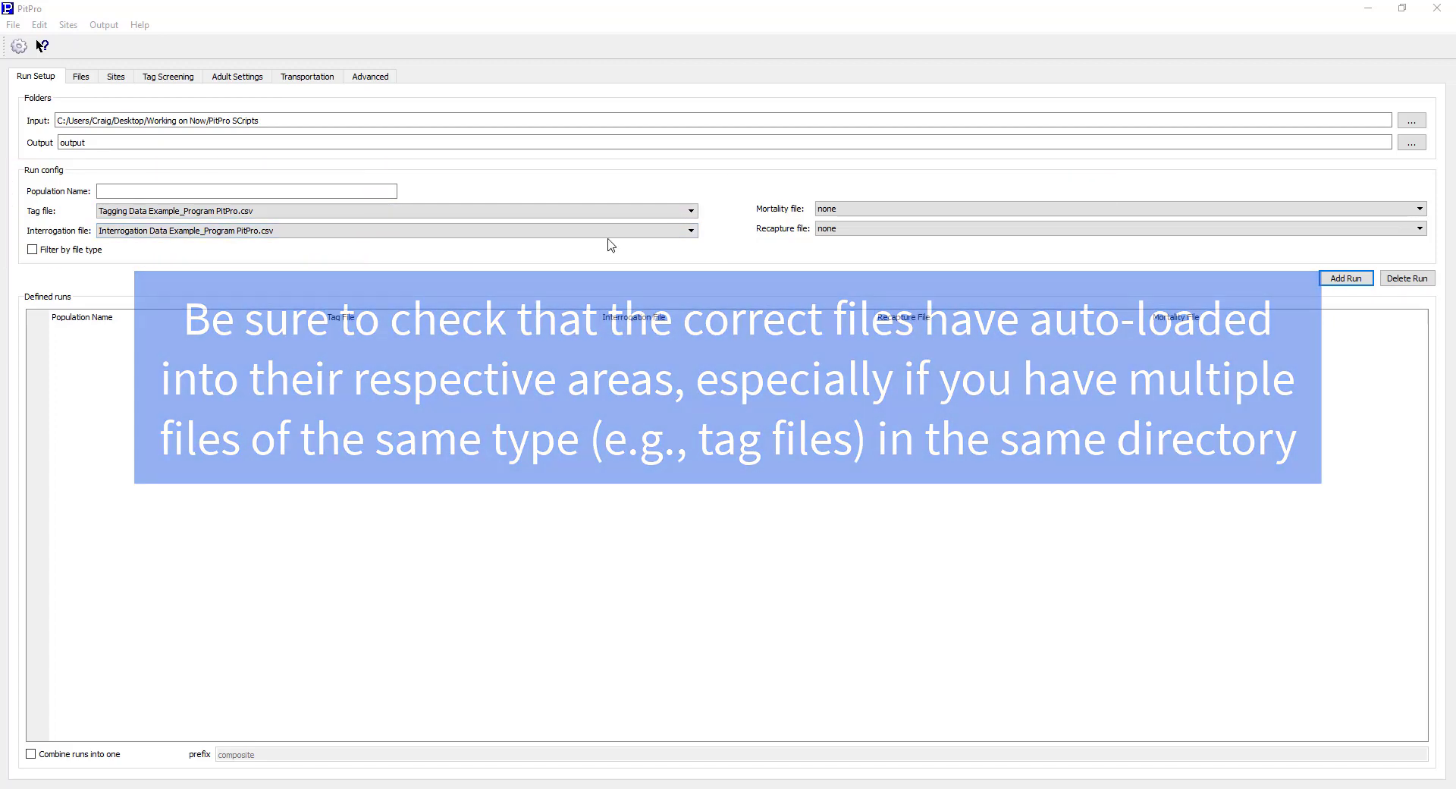
click(893, 212)
click(898, 242)
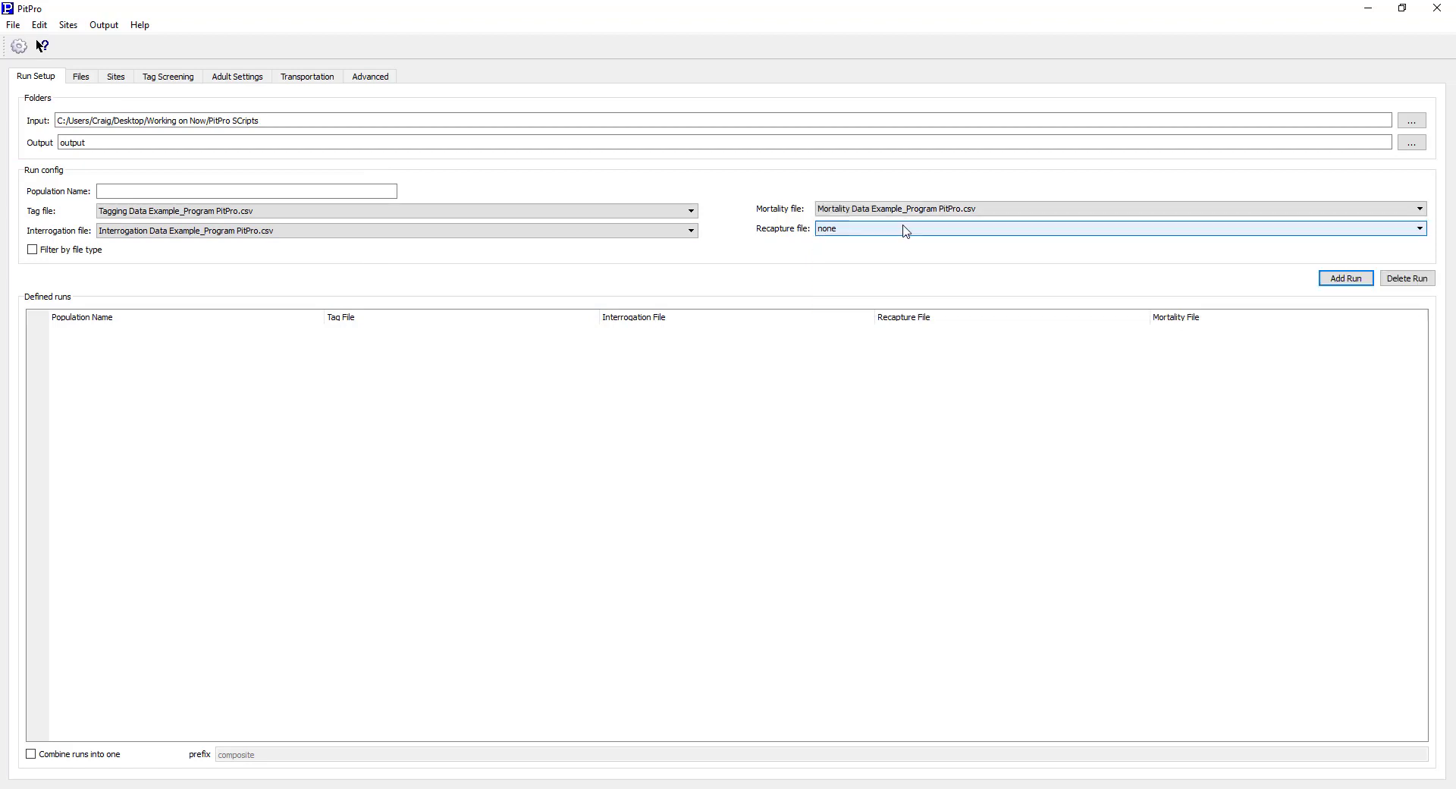
click(903, 230)
click(883, 323)
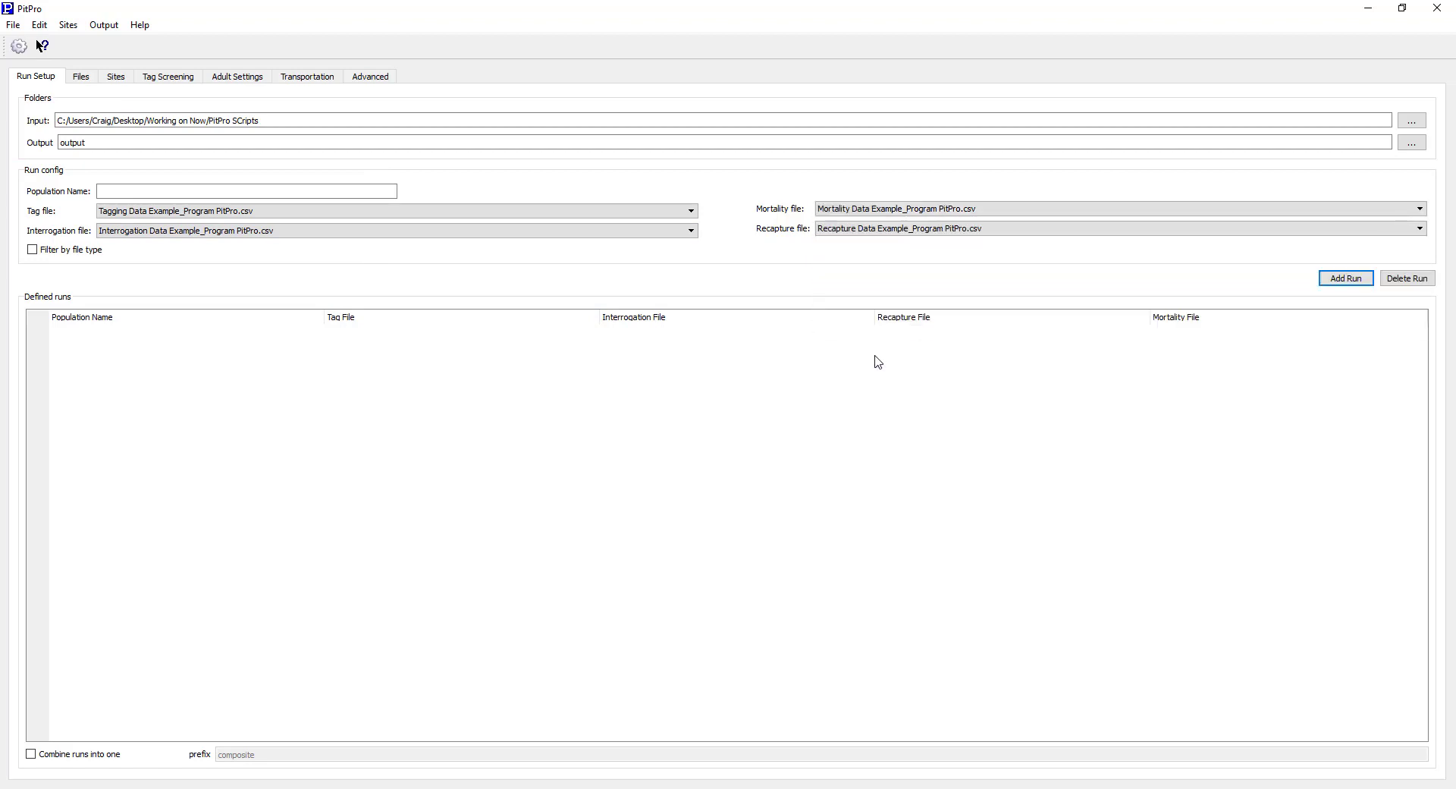
- Name the population Practice and add it to the defined runs
click(201, 190)
text(Practice)
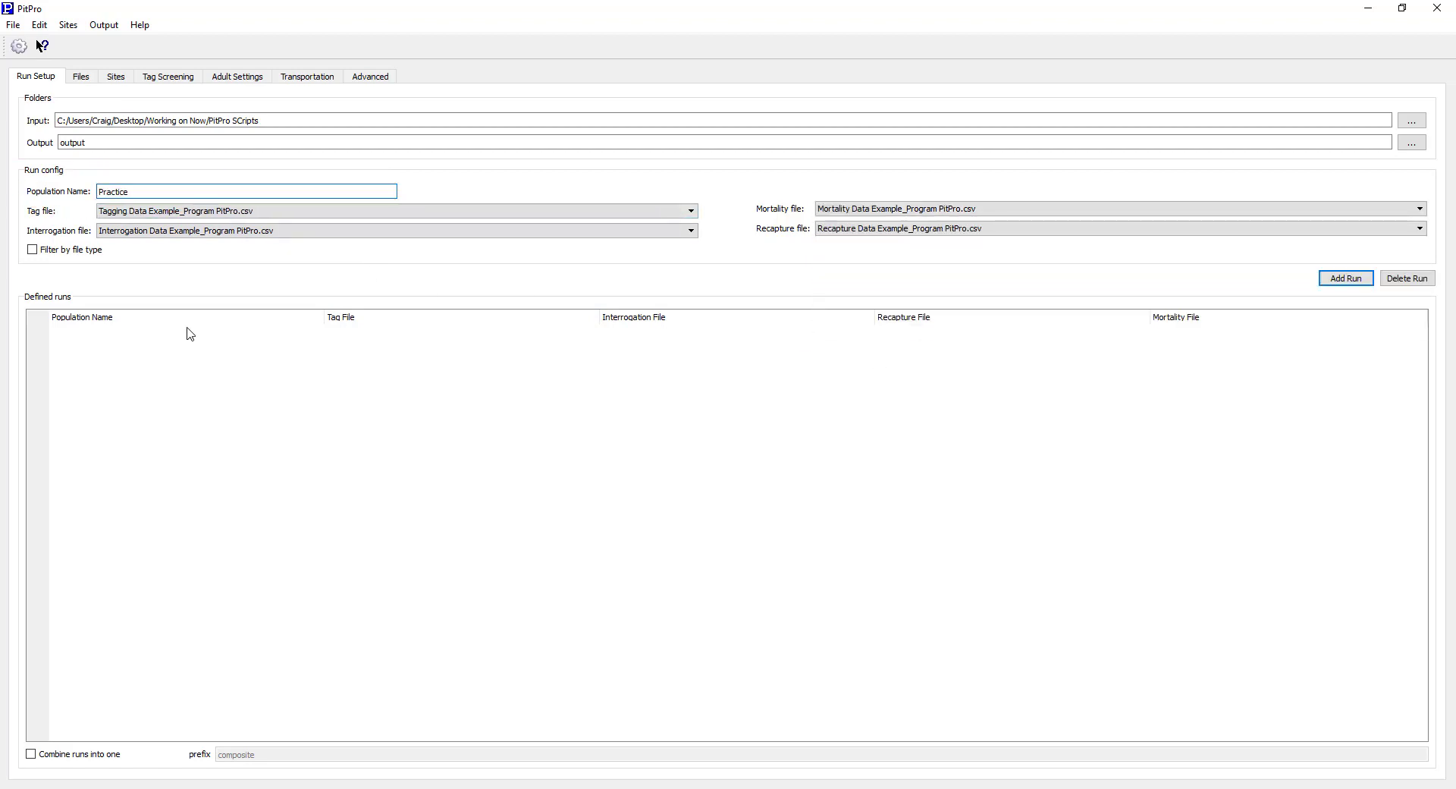
click(1342, 278)
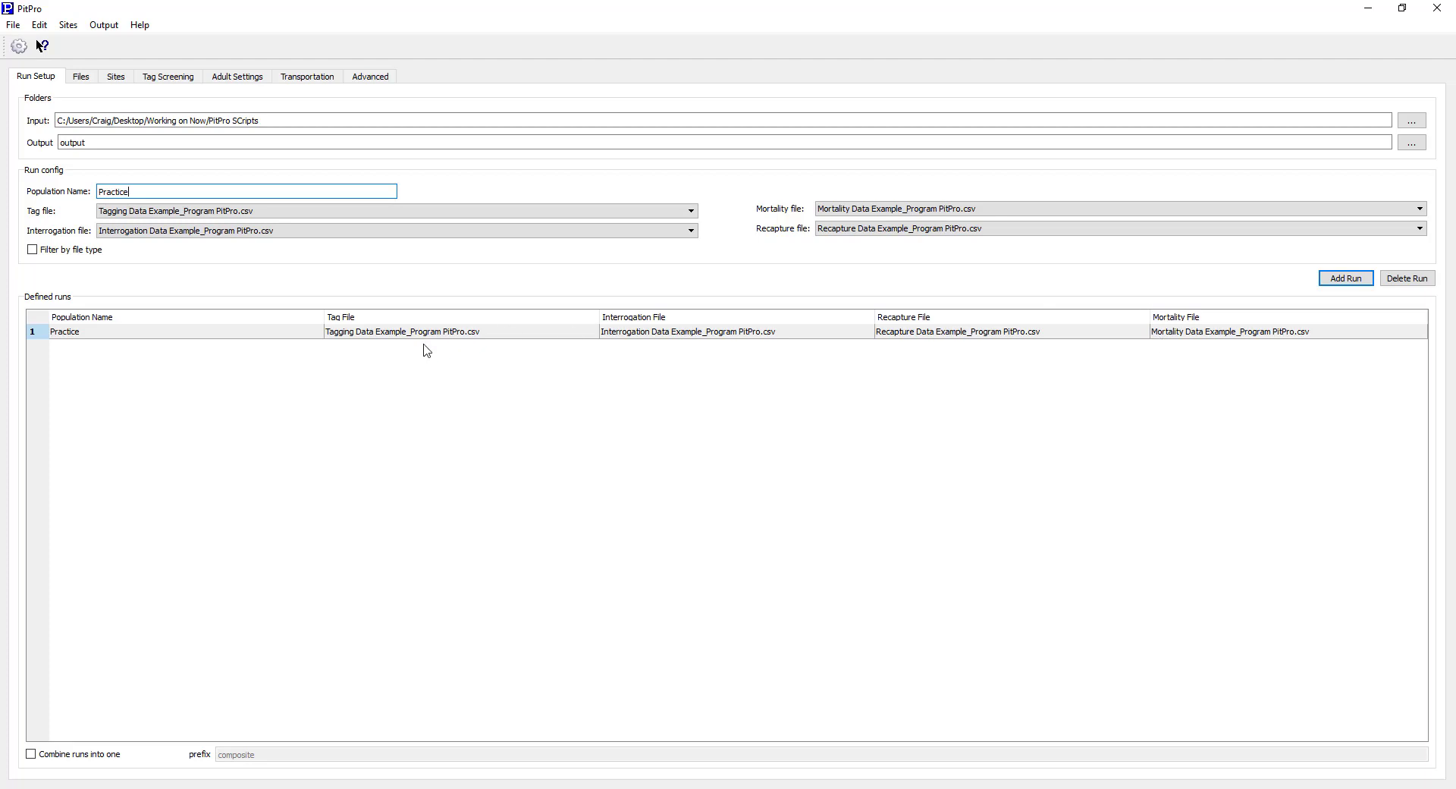
- In the Practice run, reselect Tagging Data Example_Program PitPro.csv as tag file and Interrogation Data Example_Program PitPro.csv as interrogation file
double_click(422, 334)
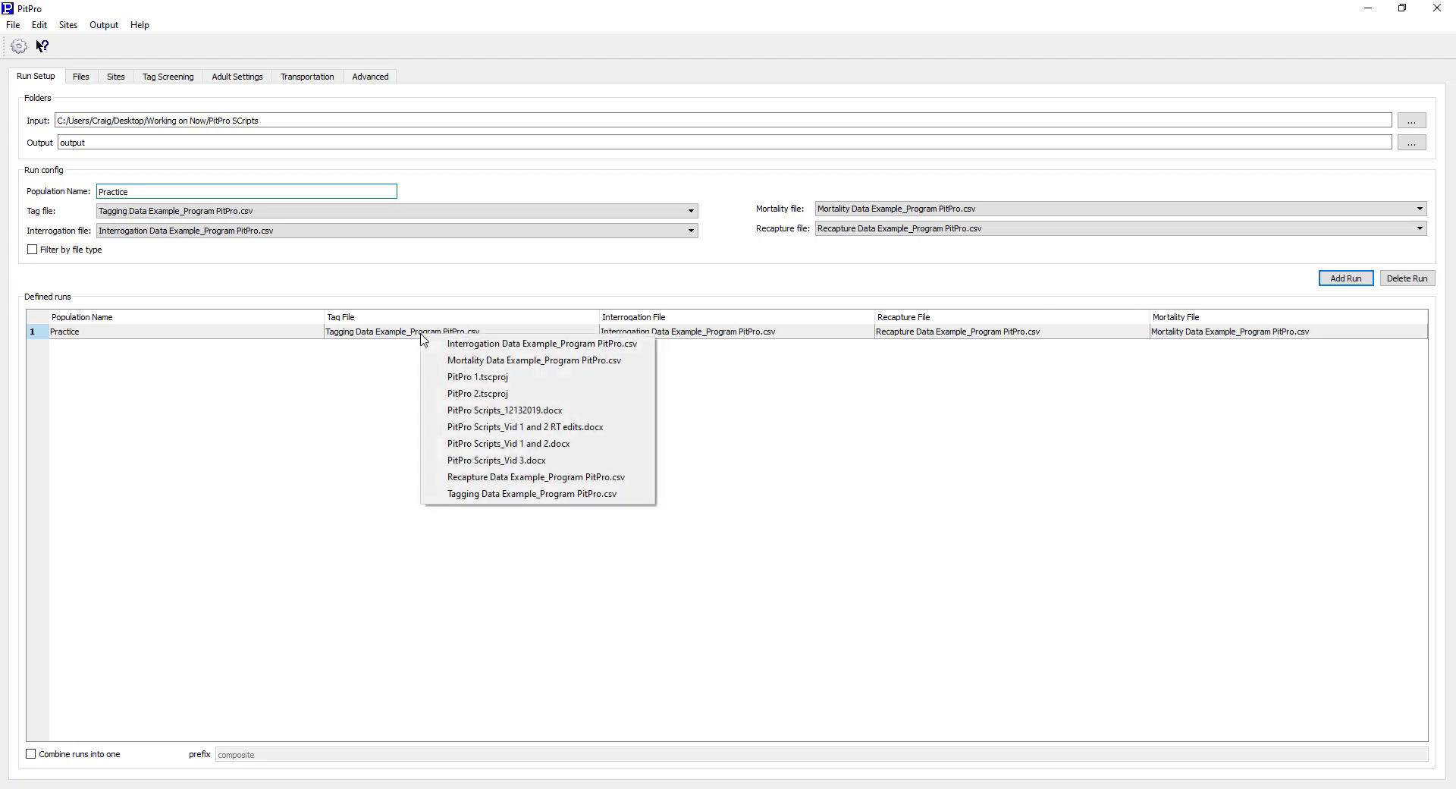
click(502, 494)
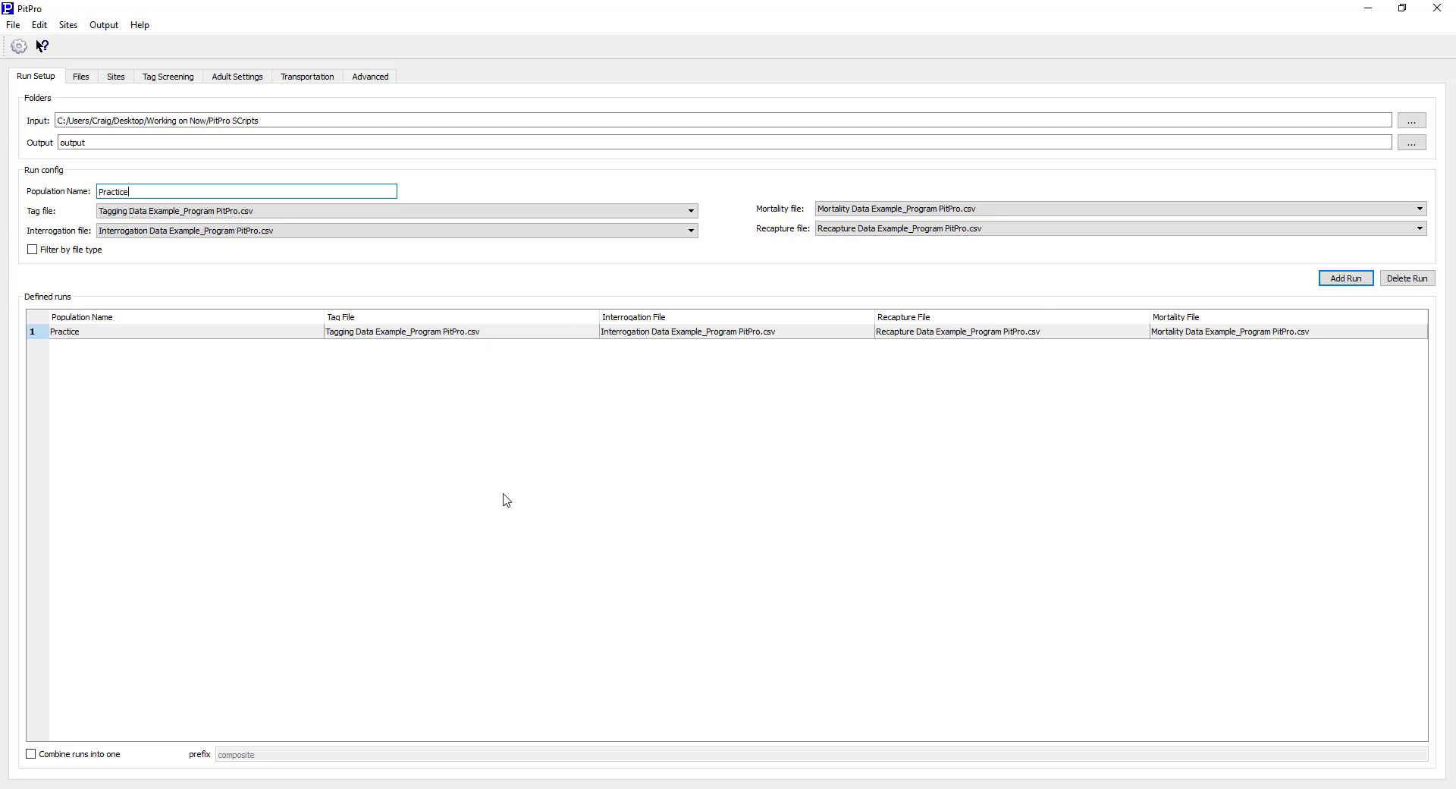
double_click(711, 339)
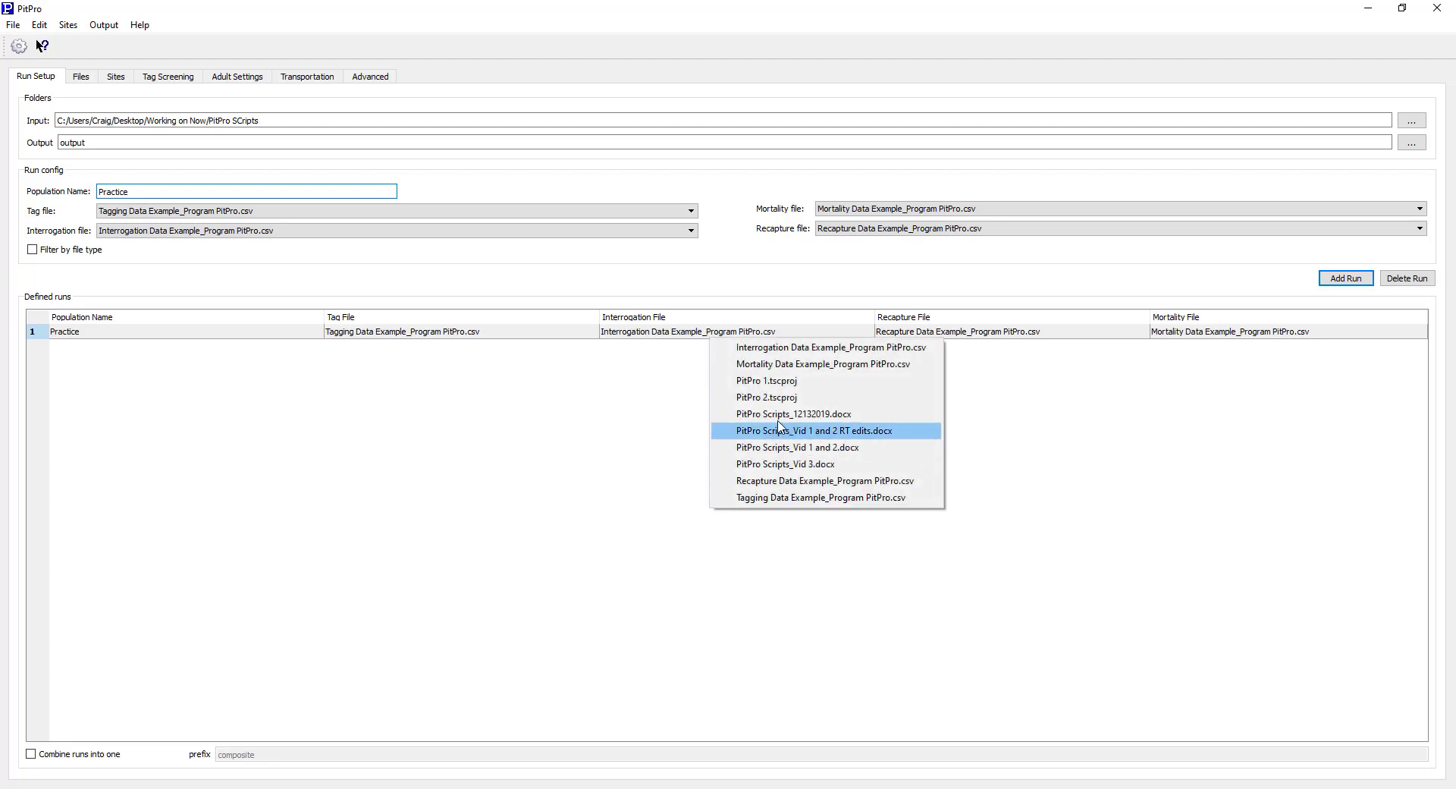
click(788, 353)
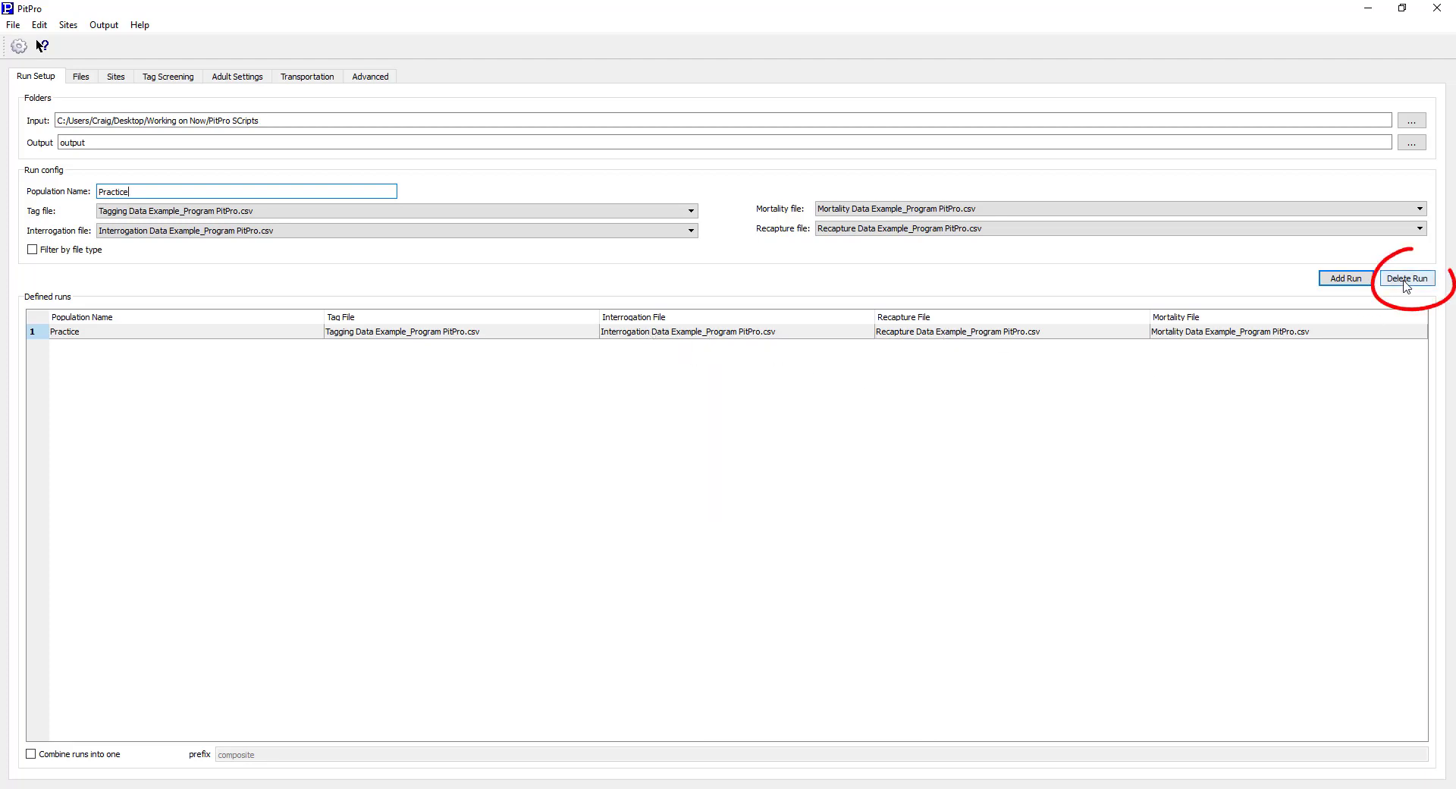
click(1406, 281)
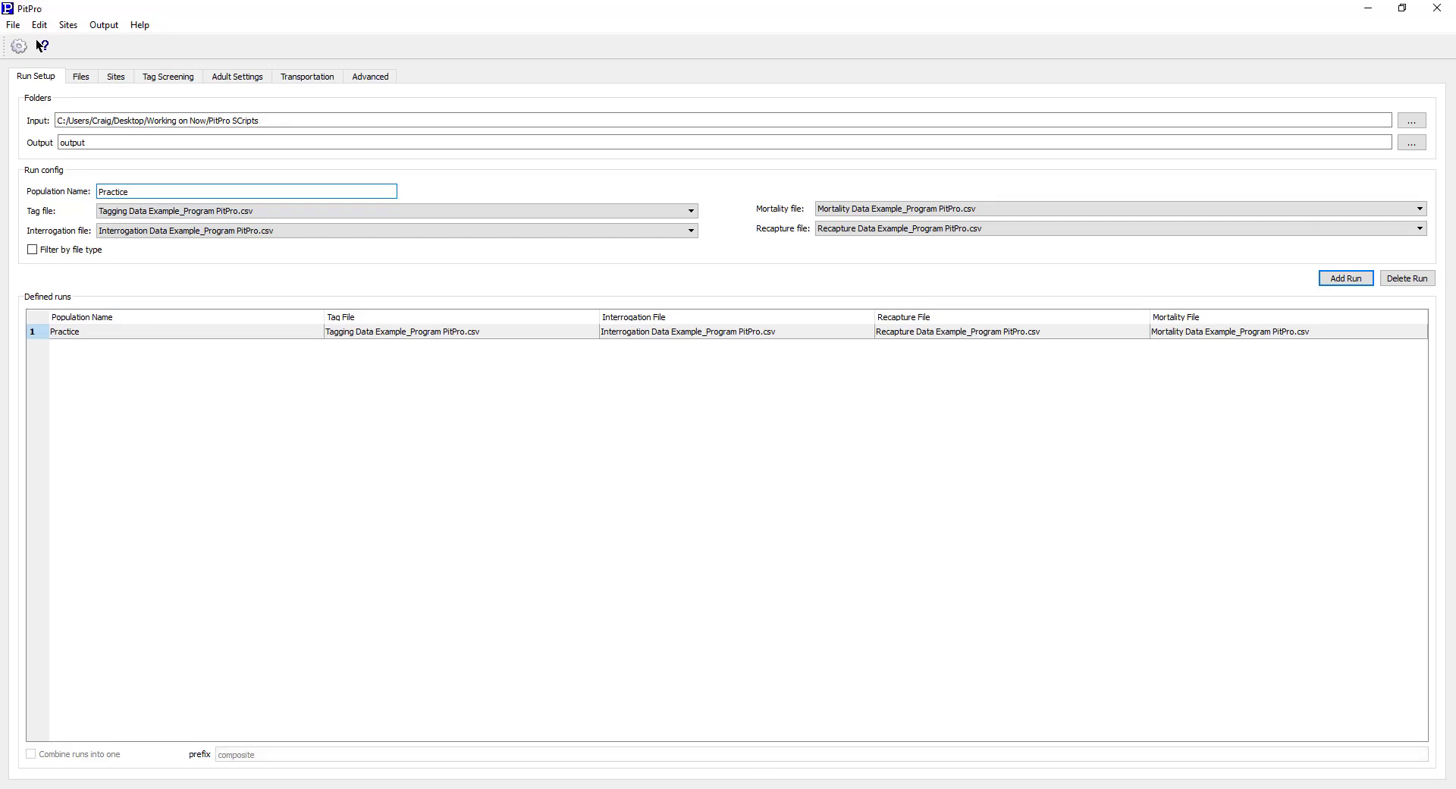
- Choose SURPH2 as the format of the capture histories output file
click(81, 76)
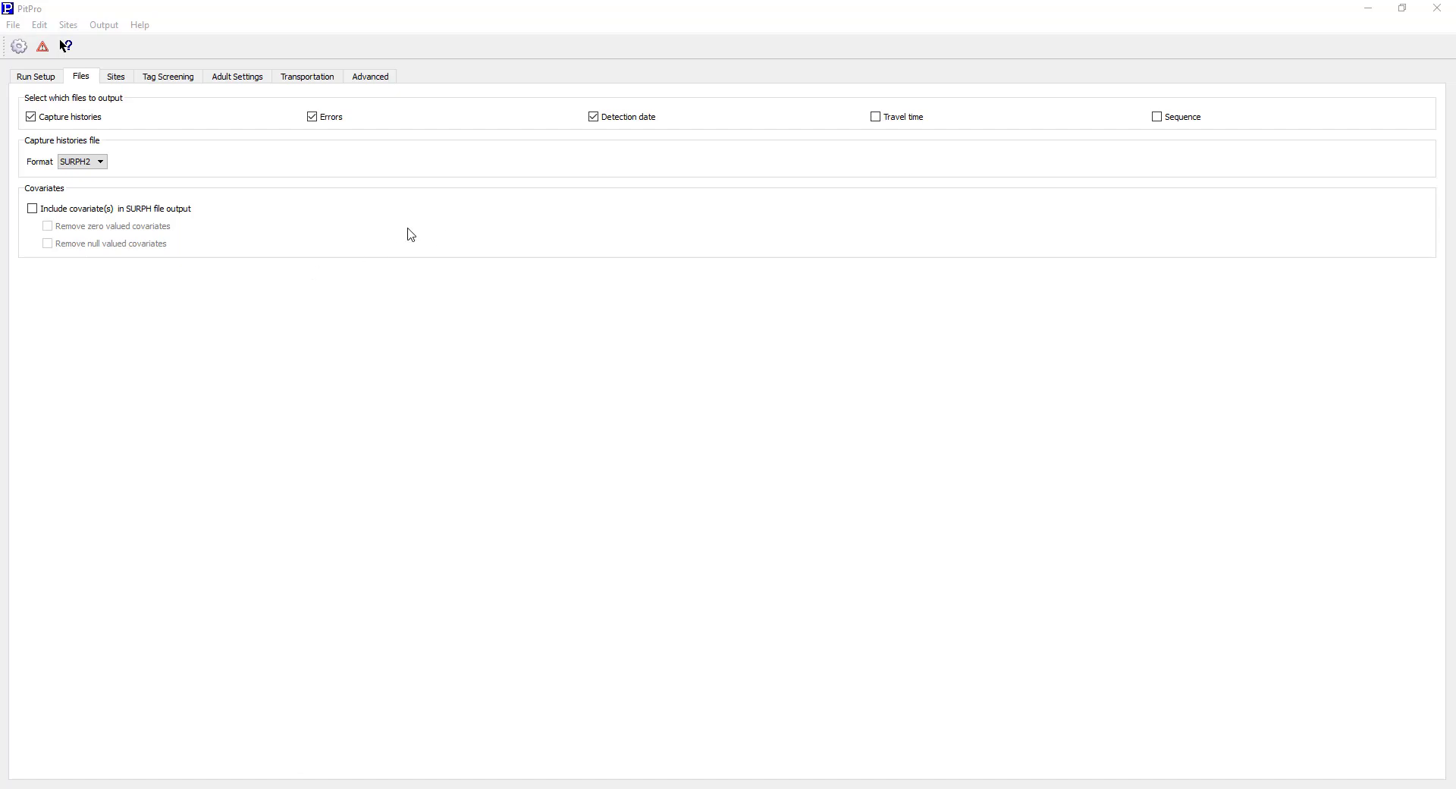
click(94, 172)
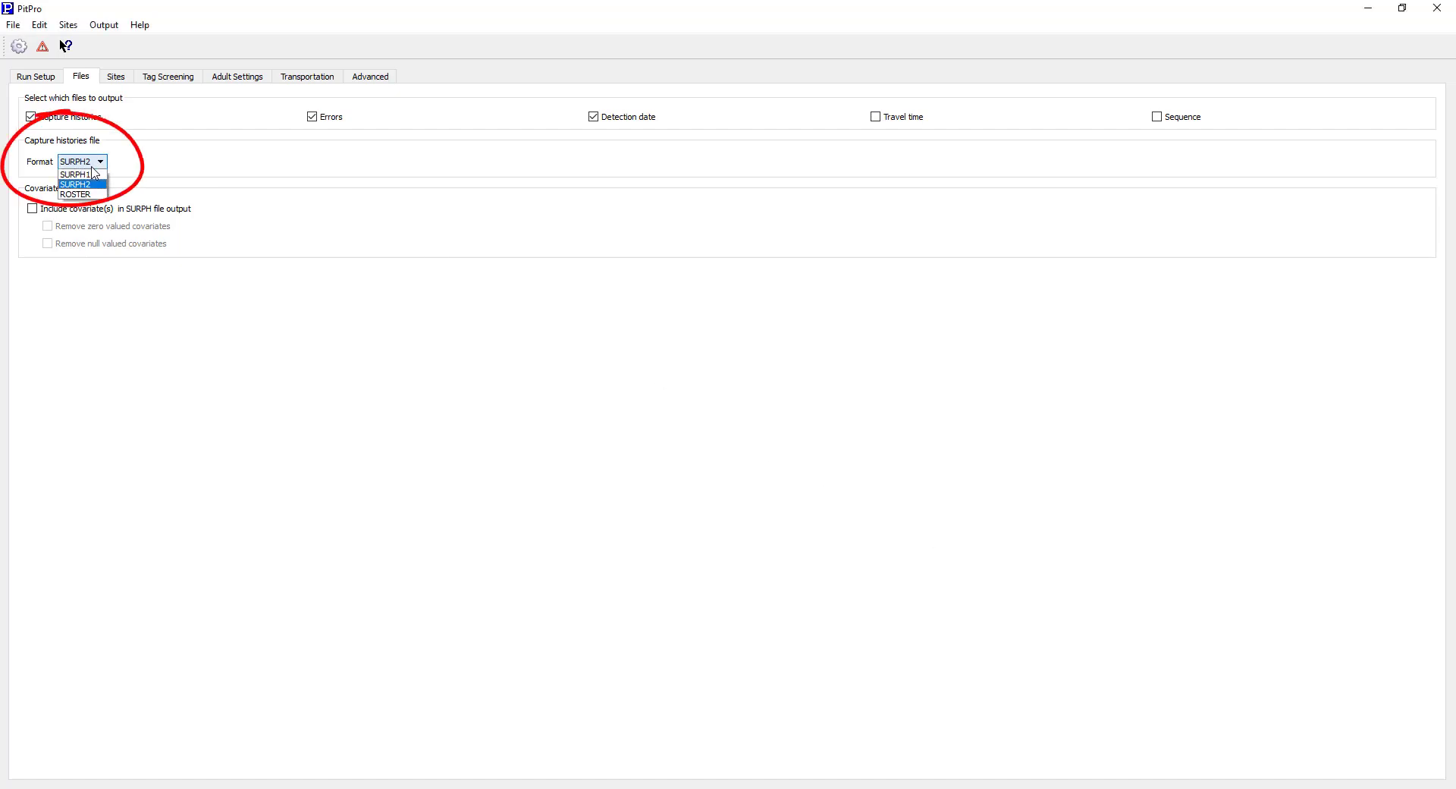
click(82, 184)
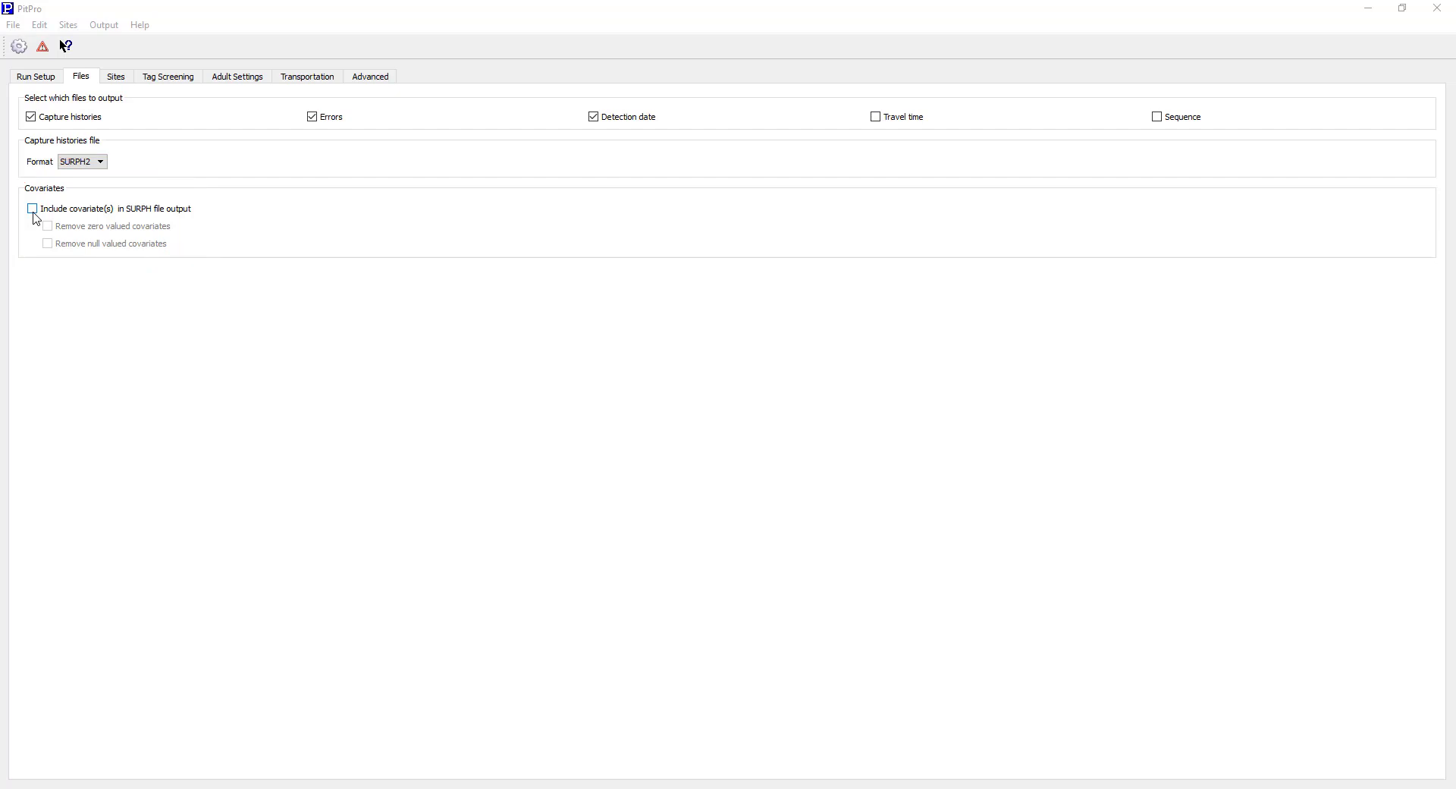
- Include covariates in the SURPH file output, removing both zero valued and null valued covariates
click(33, 210)
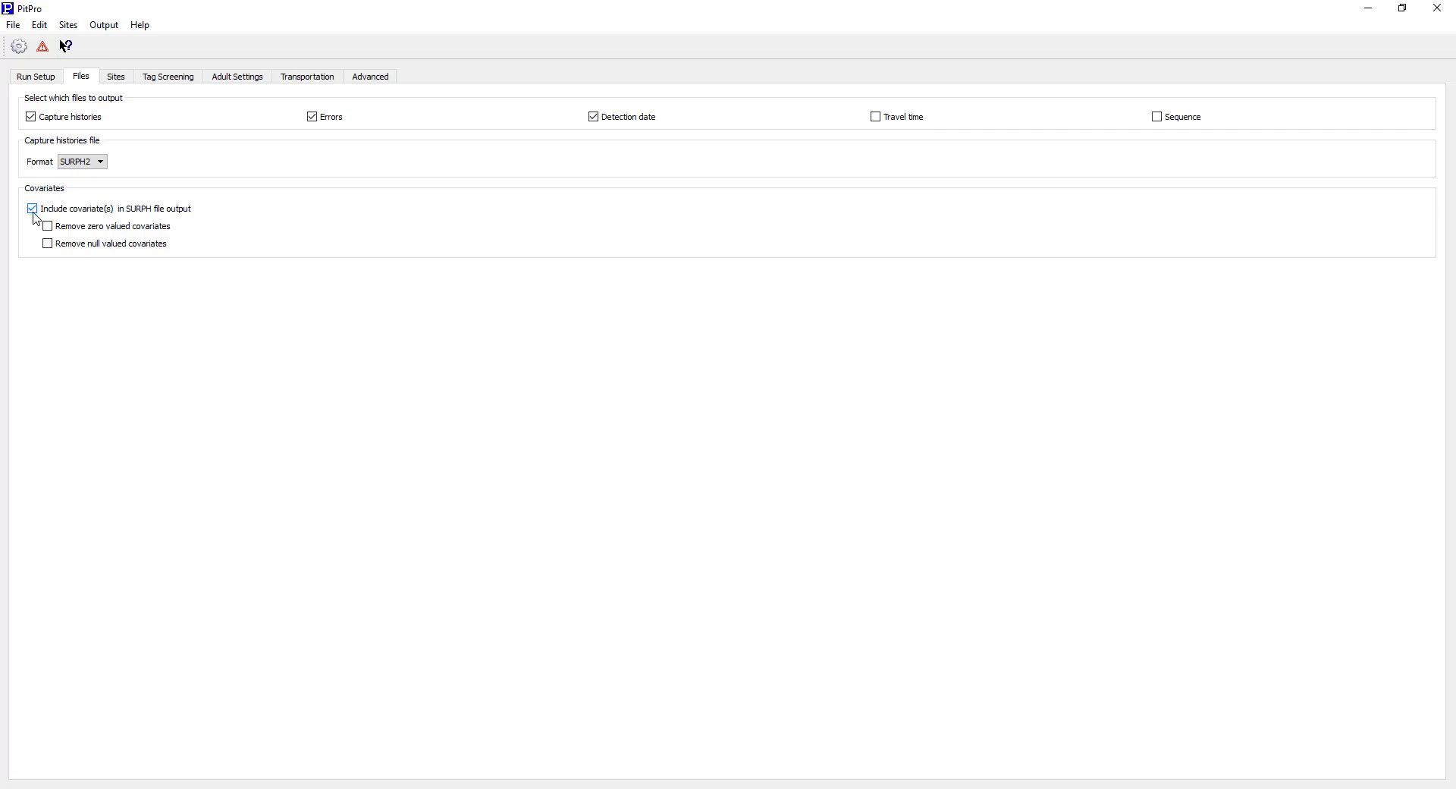
click(47, 226)
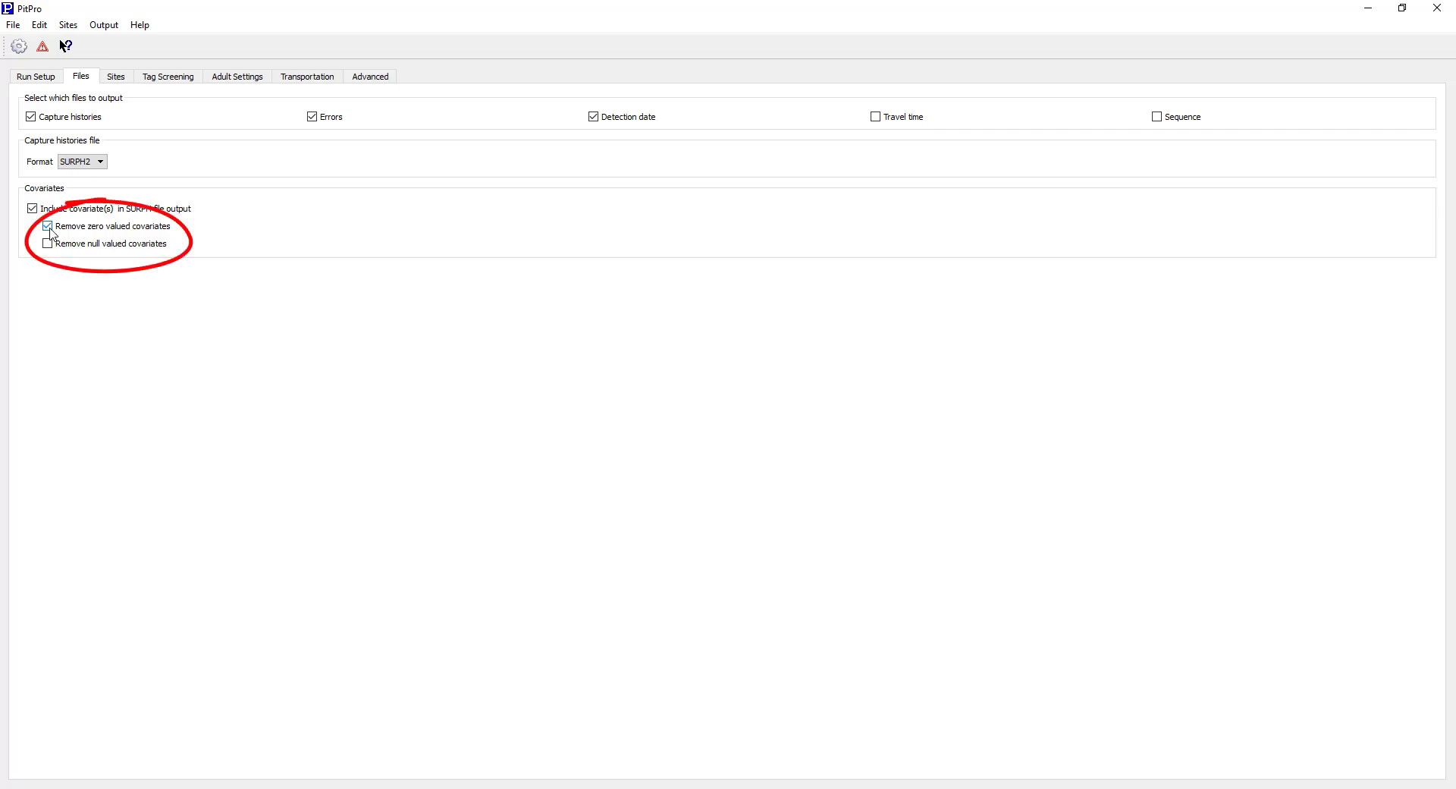
click(48, 243)
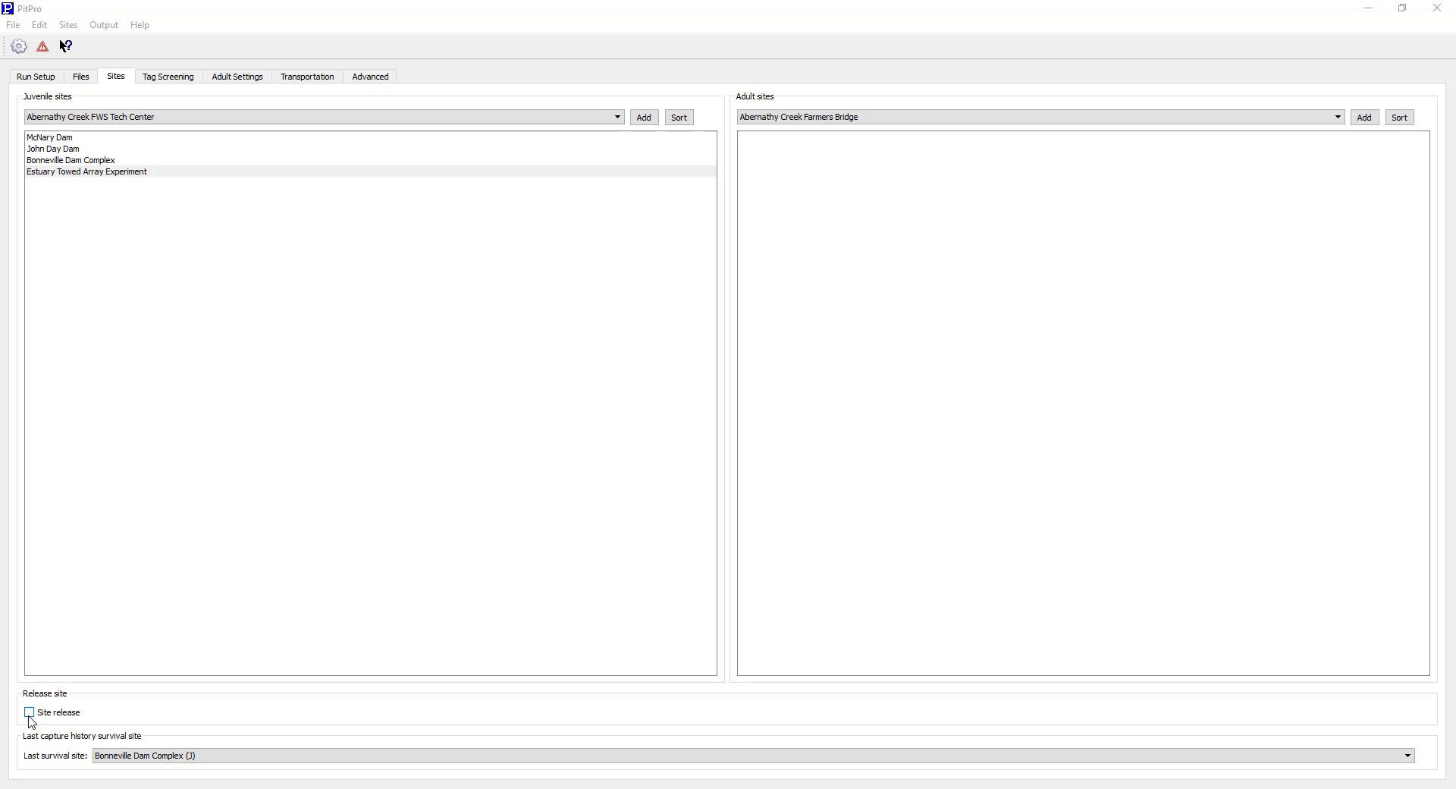
- Enable site release, and add Canyon Creek ISA @ km 1 to the juvenile sites in sorted order
click(29, 716)
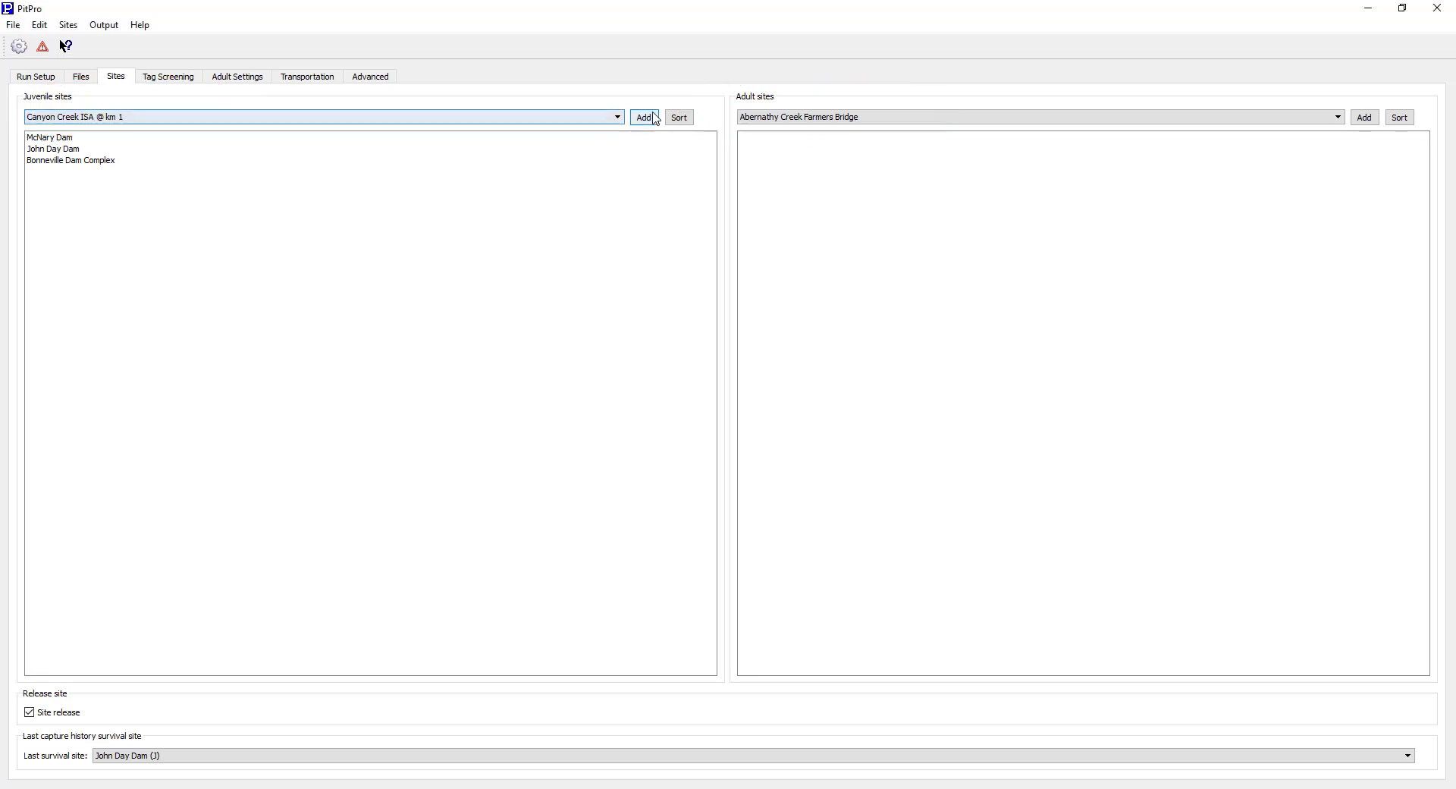
click(644, 116)
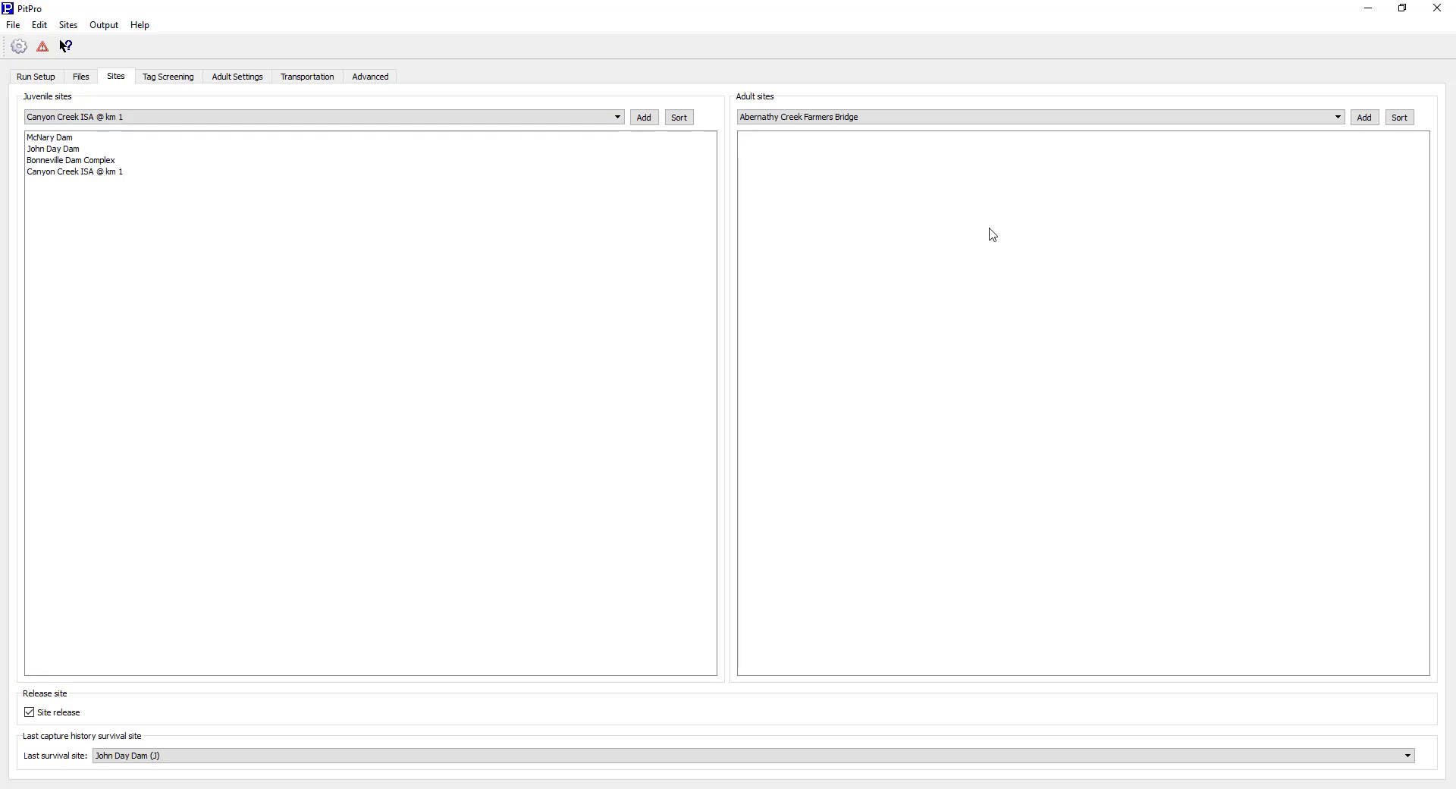
click(678, 118)
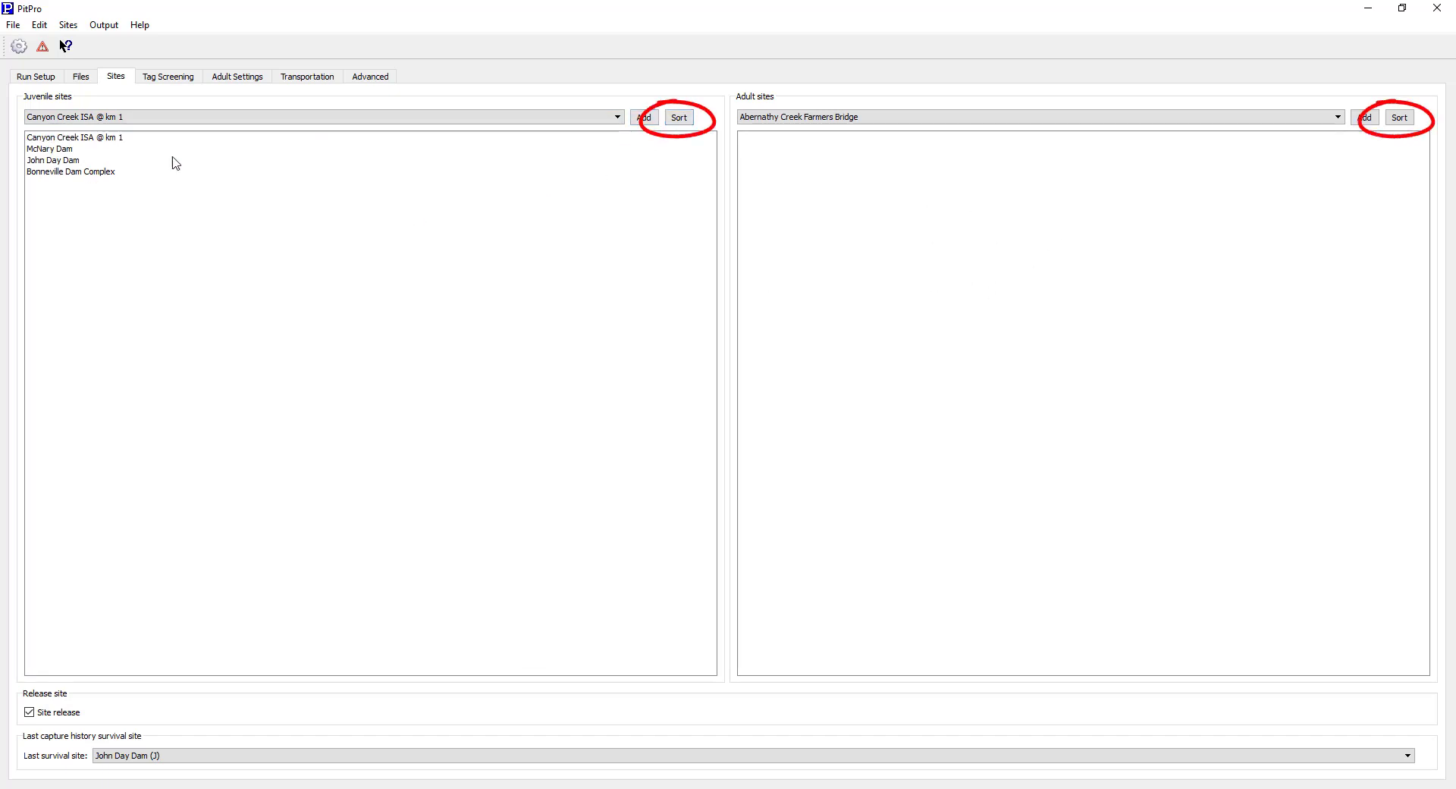
- Remove Canyon Creek ISA @ km 1 from the juvenile sites
right_click(58, 136)
click(80, 142)
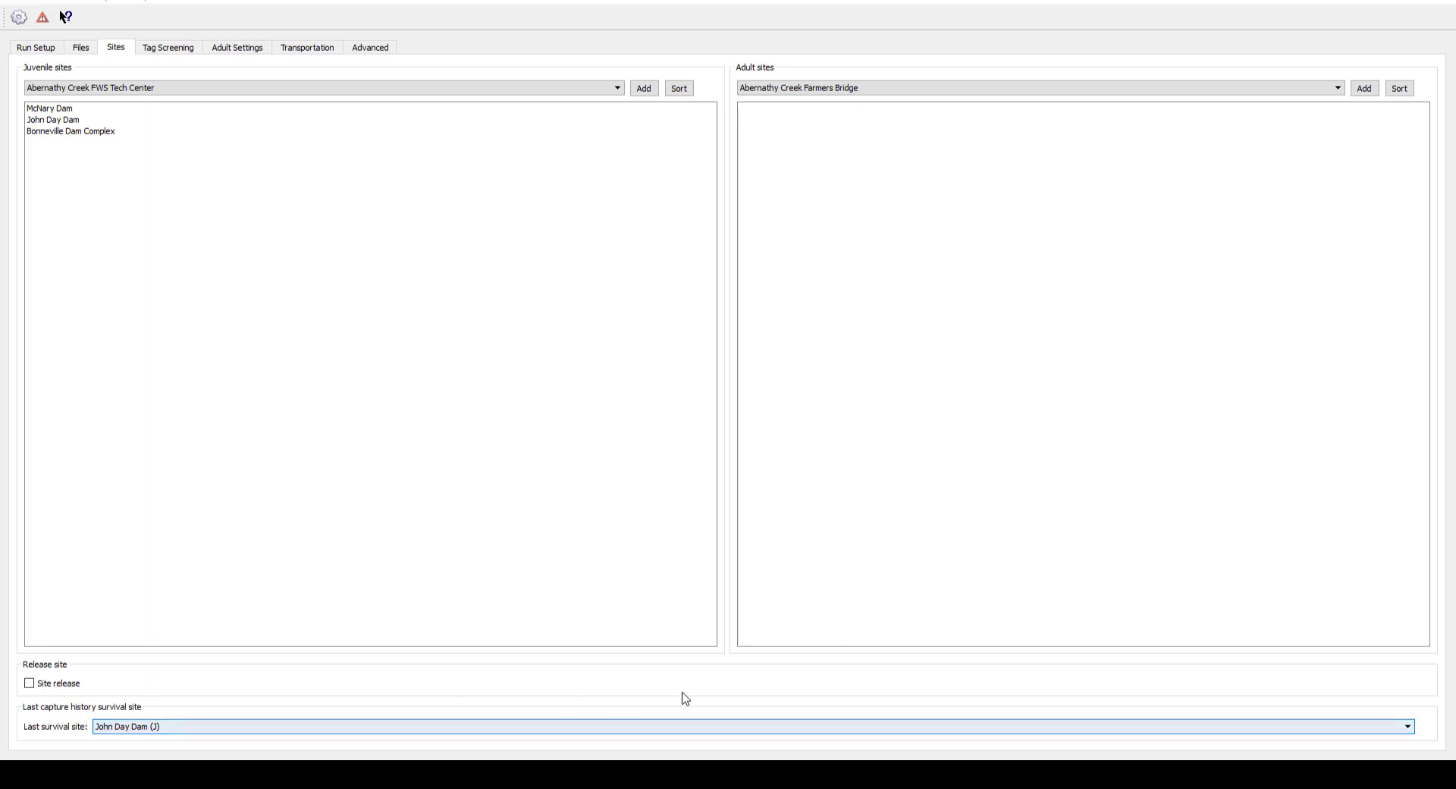
- Review the available species, run and rearing type options for tag screening
click(168, 47)
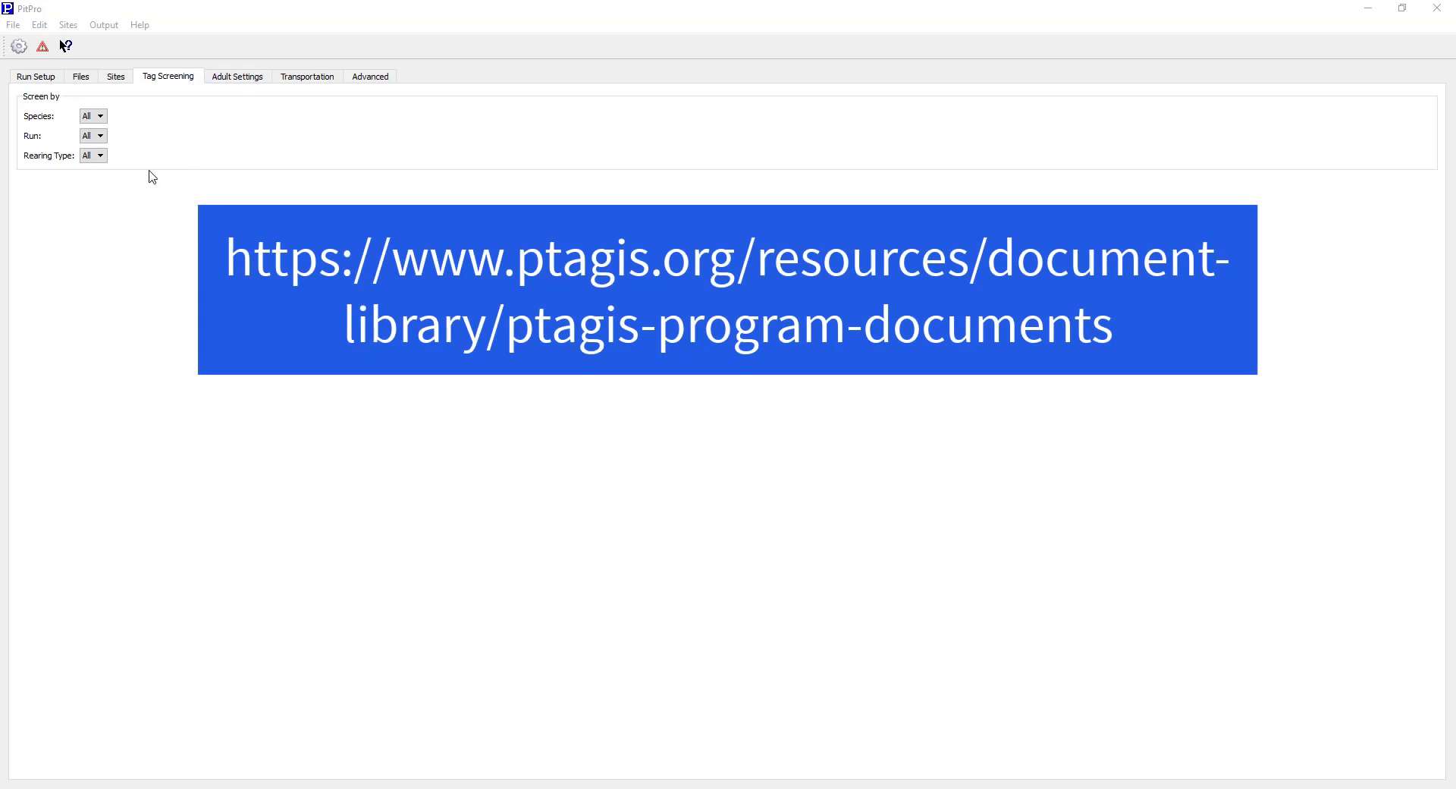
click(100, 116)
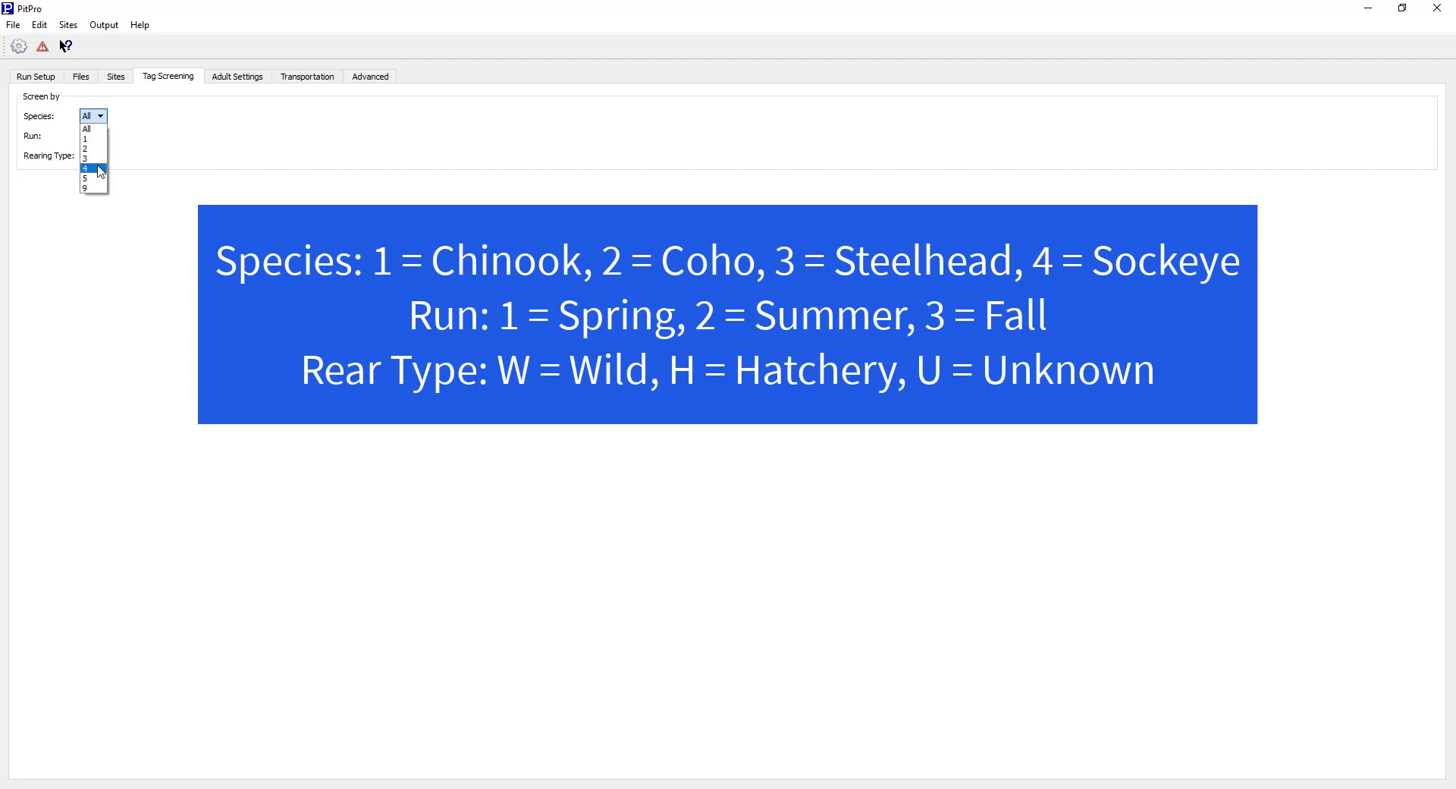
click(102, 135)
click(116, 210)
click(98, 155)
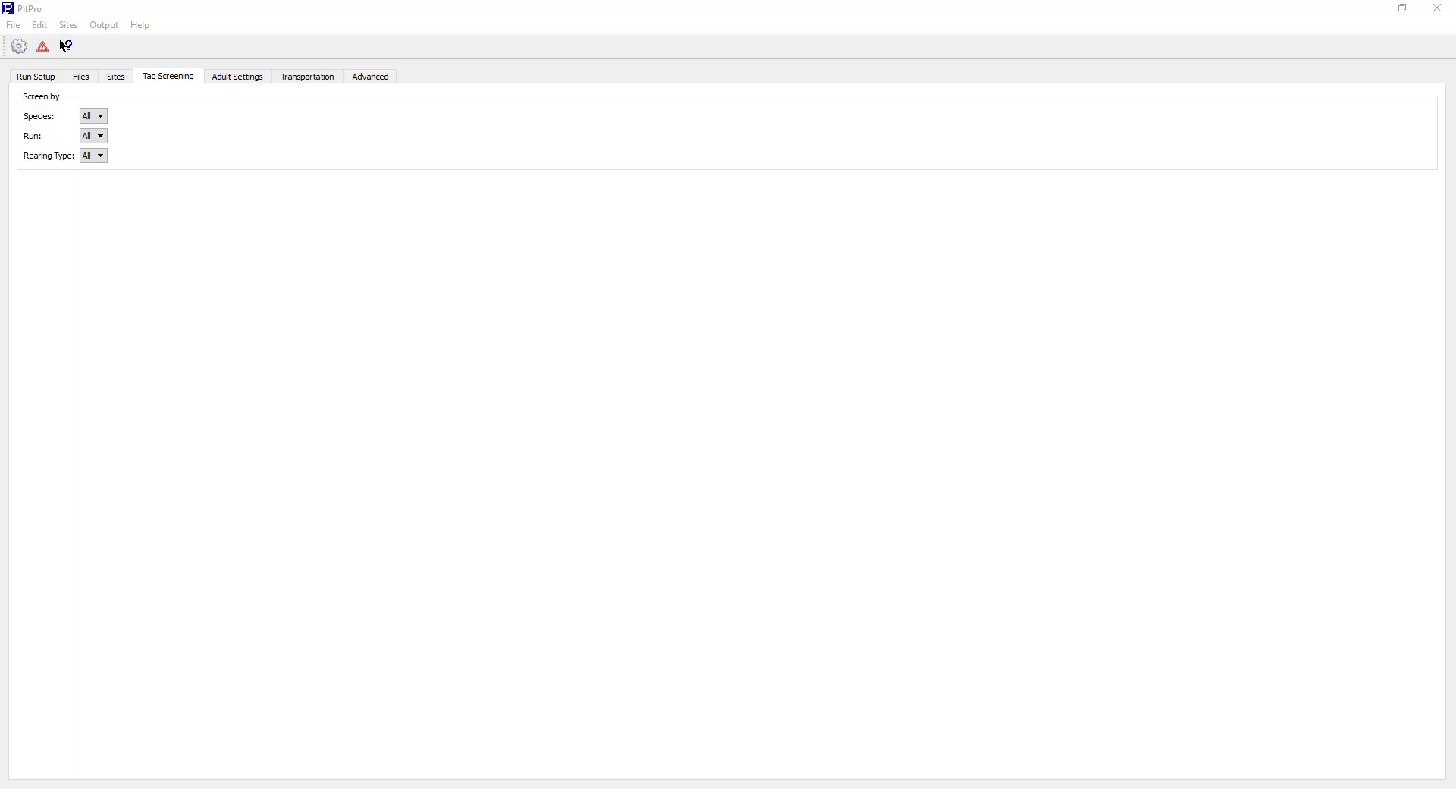
- In the adult settings, stop assuming all juvenile observations and use the steelhead return year (July 1 - June 30)
click(244, 84)
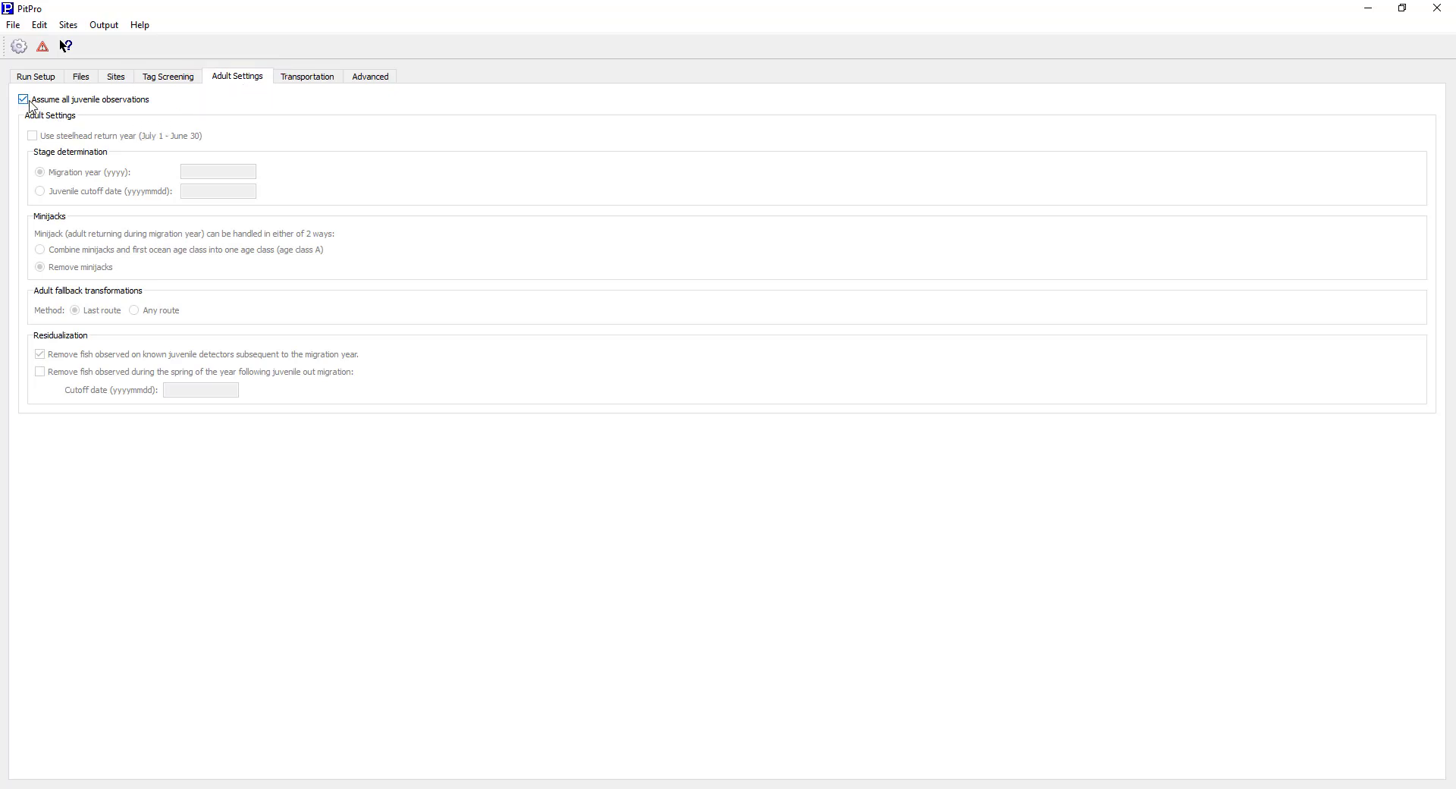
click(29, 100)
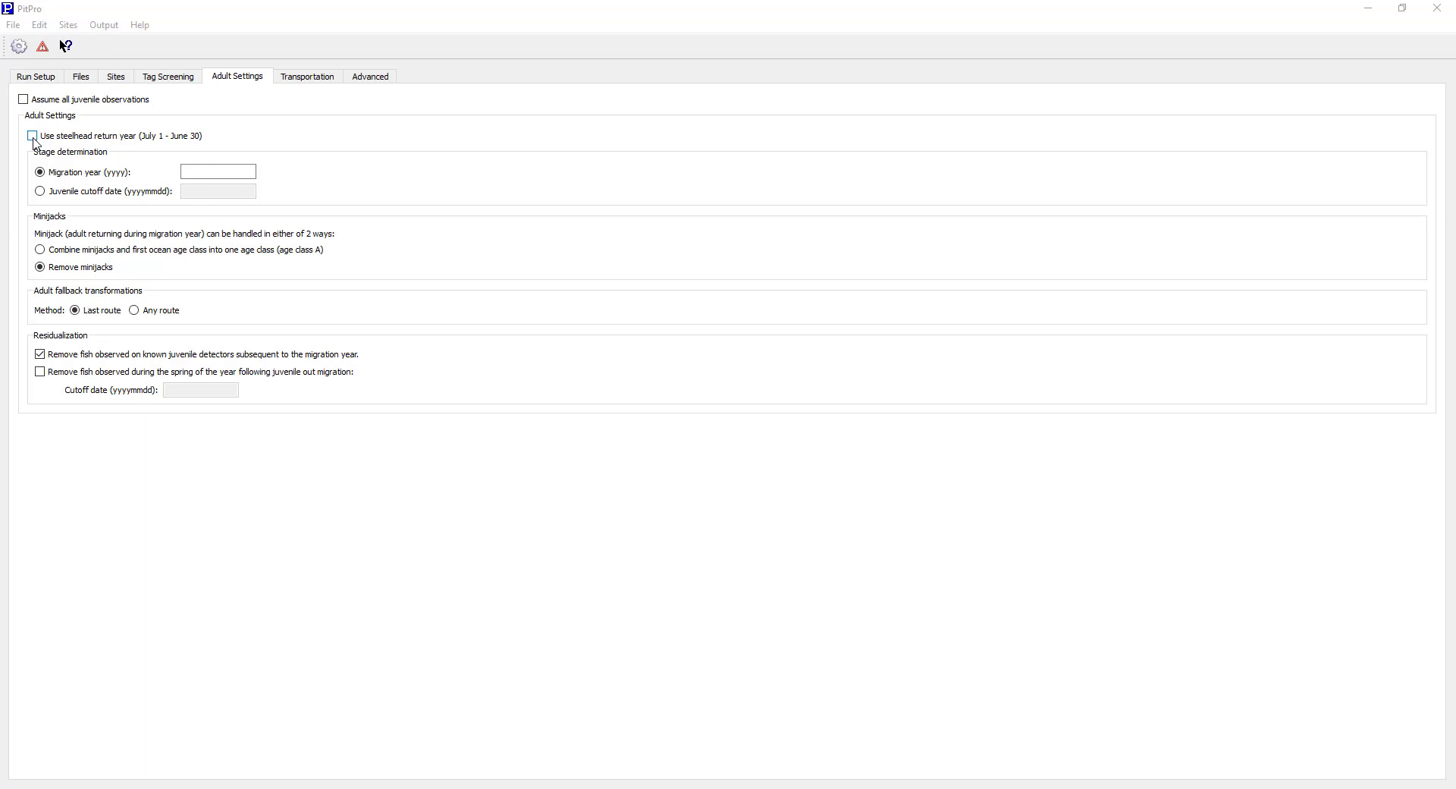
click(33, 137)
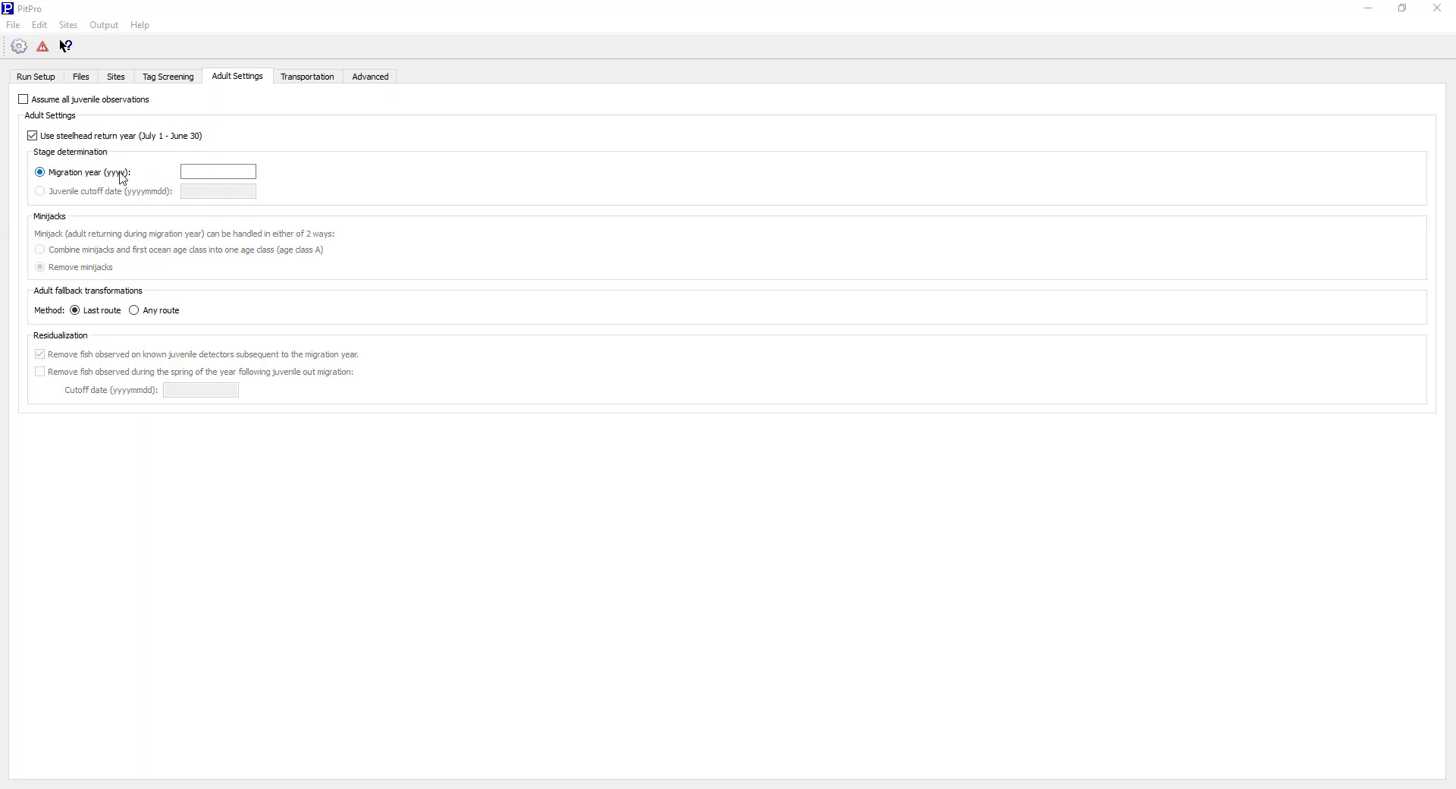
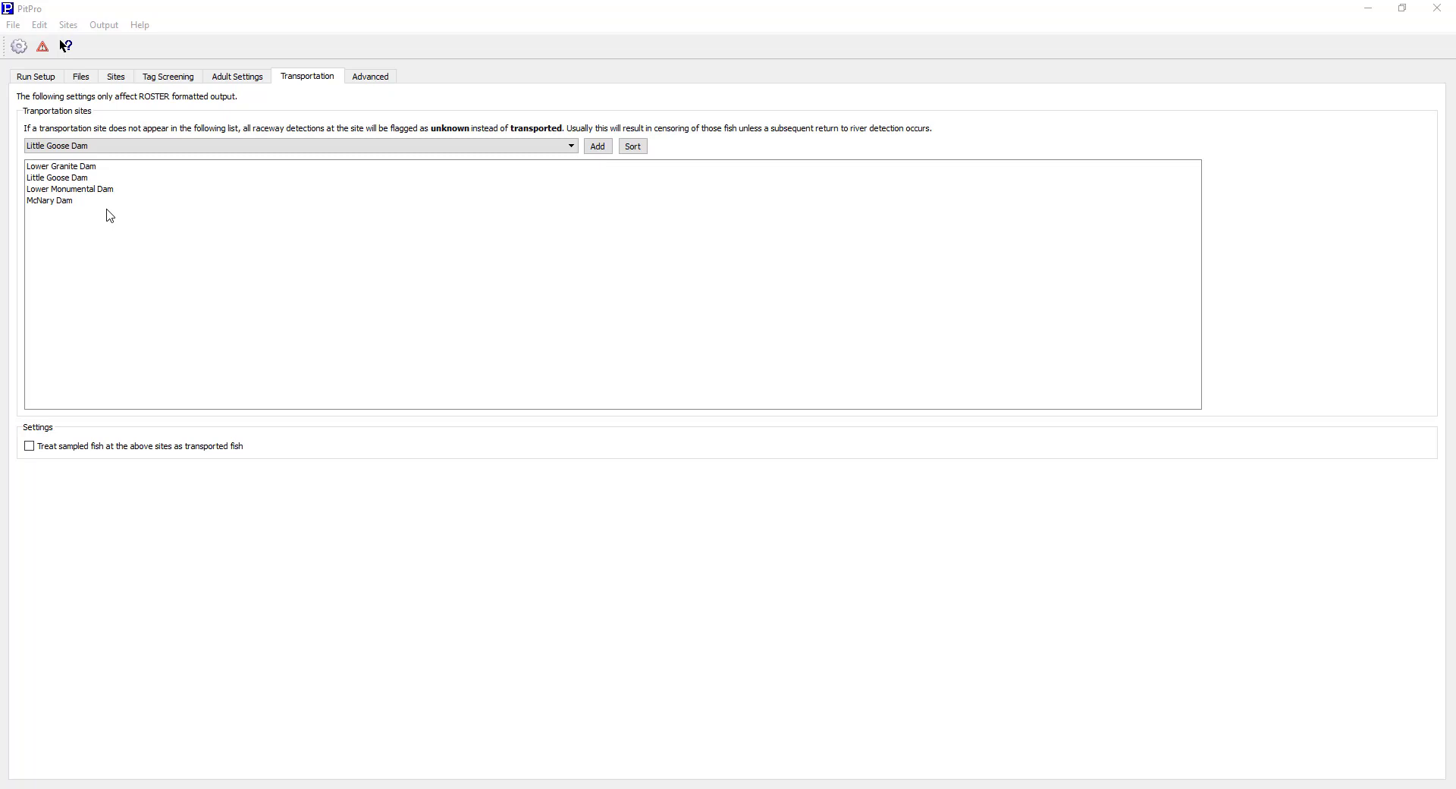
- Treat sampled fish at the transportation sites as transported fish, and enable the display of warning messages
click(30, 445)
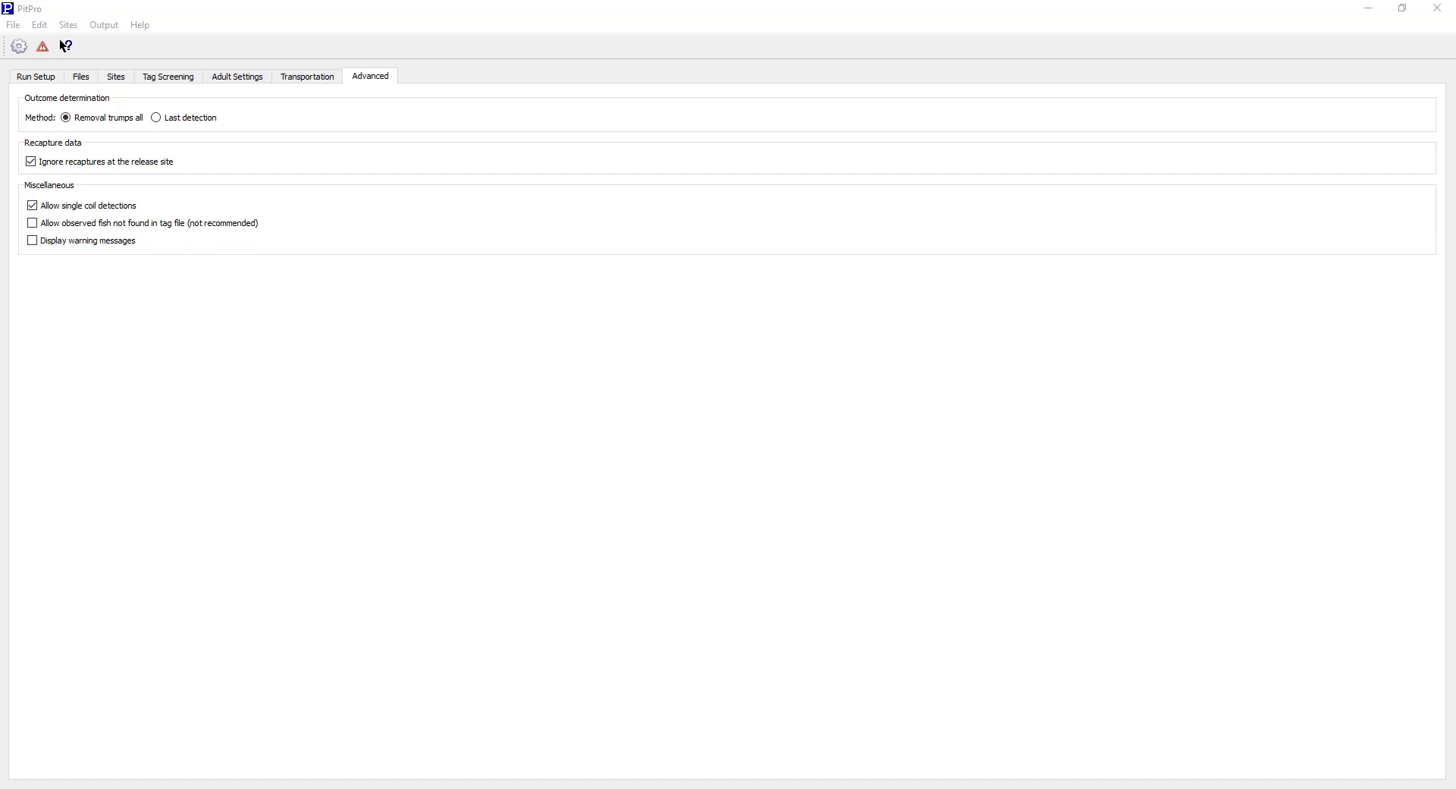
click(33, 241)
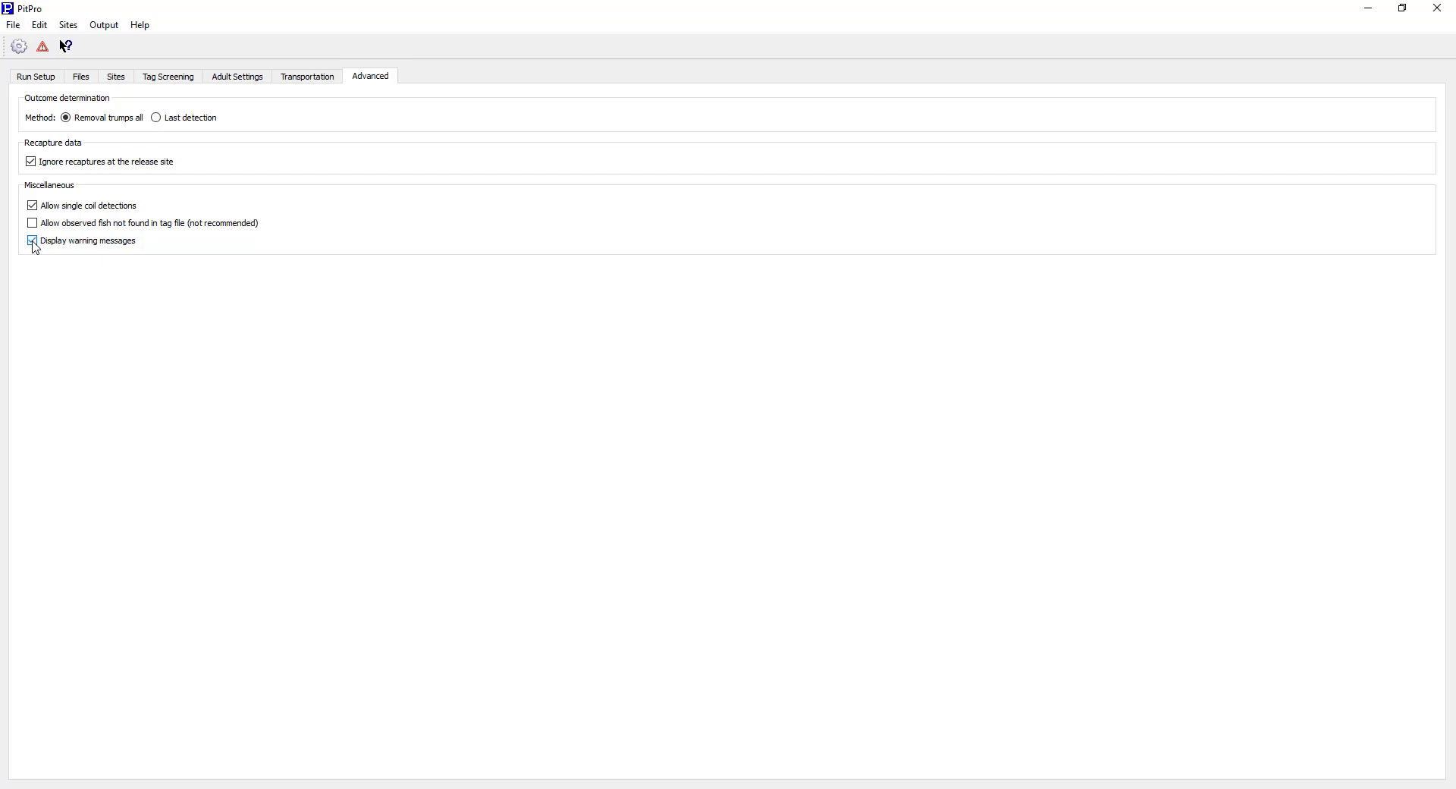